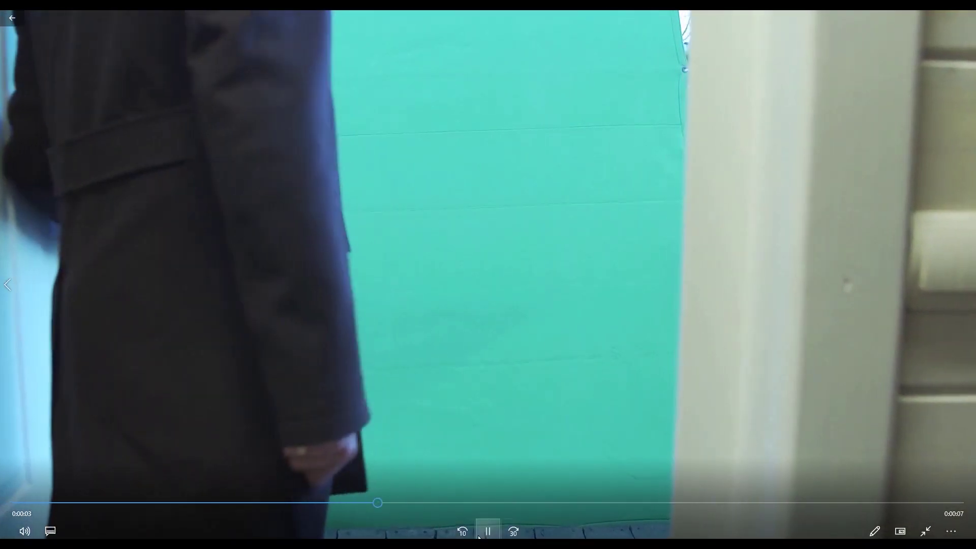
# - Pause and resume the door clip, then switch Premiere to the 'Taisseer Edit Sit' workspace
pyautogui.click(434, 77)
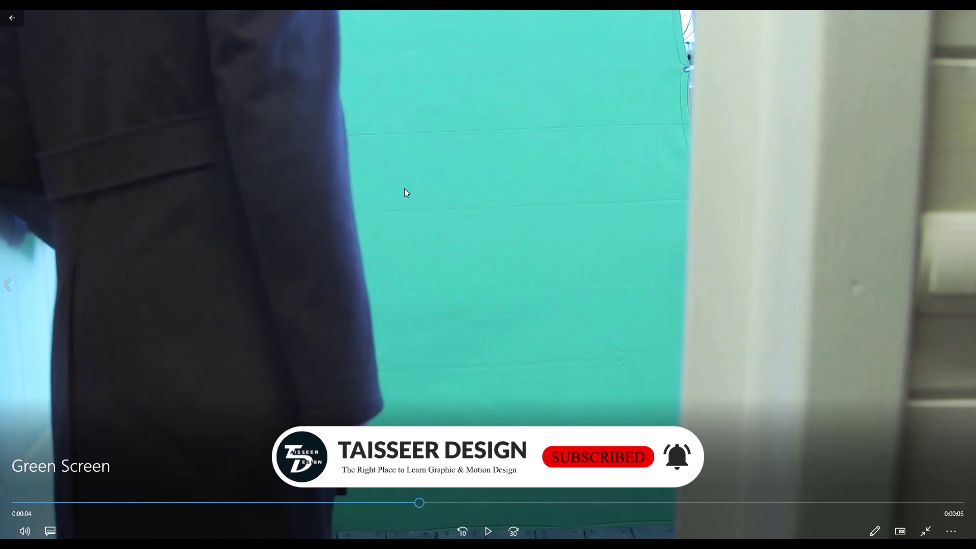
pyautogui.click(478, 530)
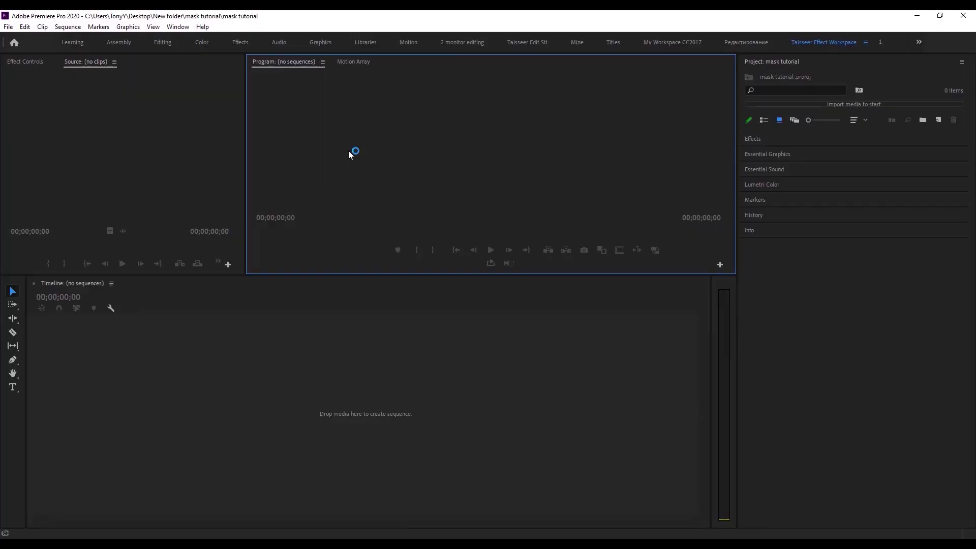
pyautogui.click(103, 110)
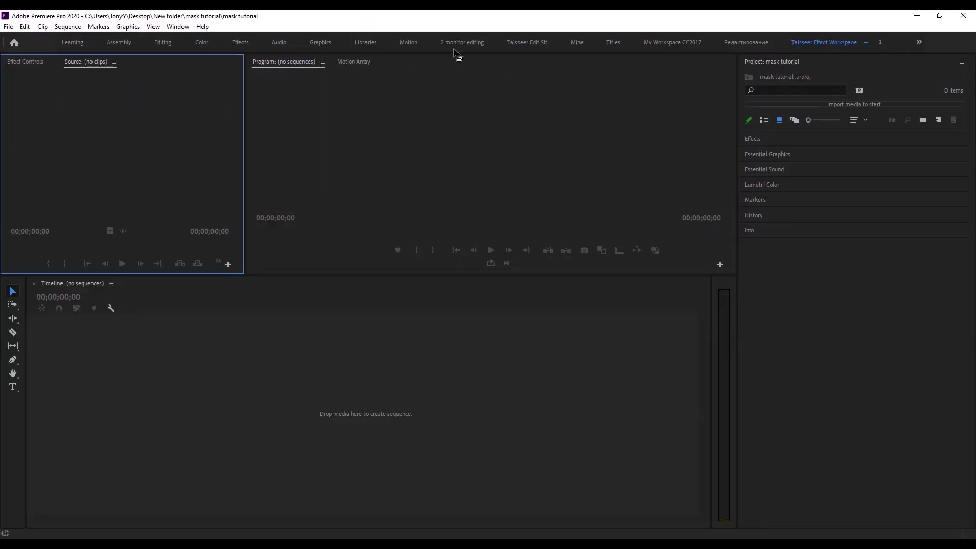
pyautogui.click(531, 39)
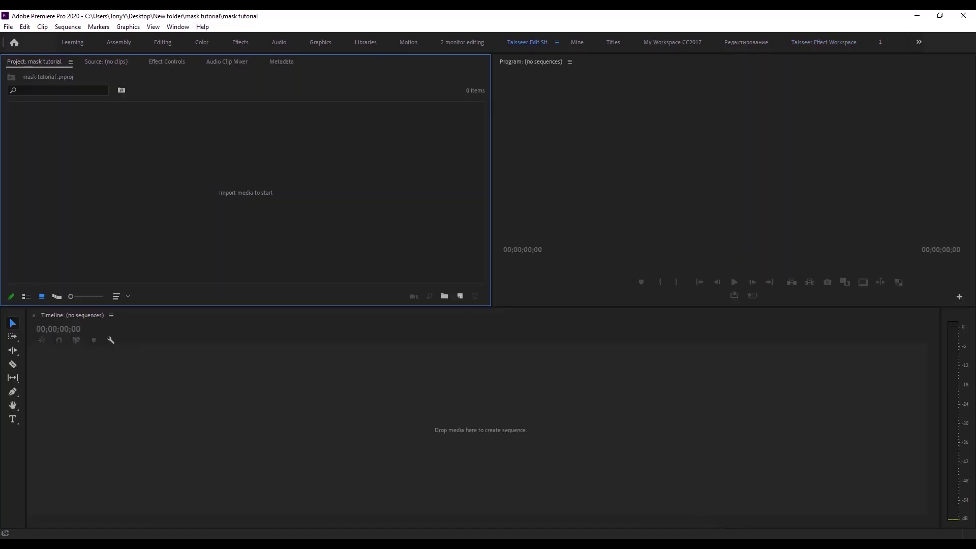
# - Import Sunset.mov and Green Screen.mp4 from the mask tutorial folder into the Project panel
pyautogui.click(268, 499)
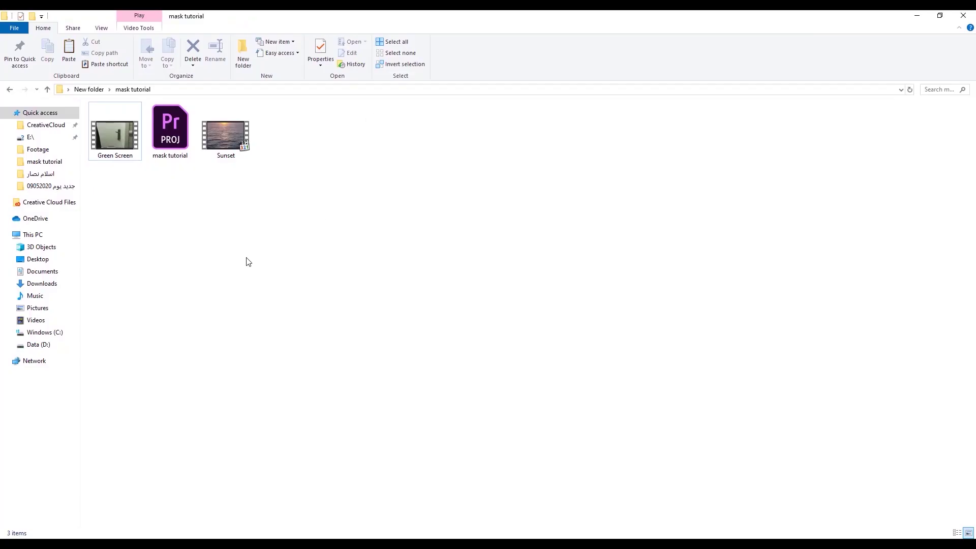
pyautogui.click(229, 159)
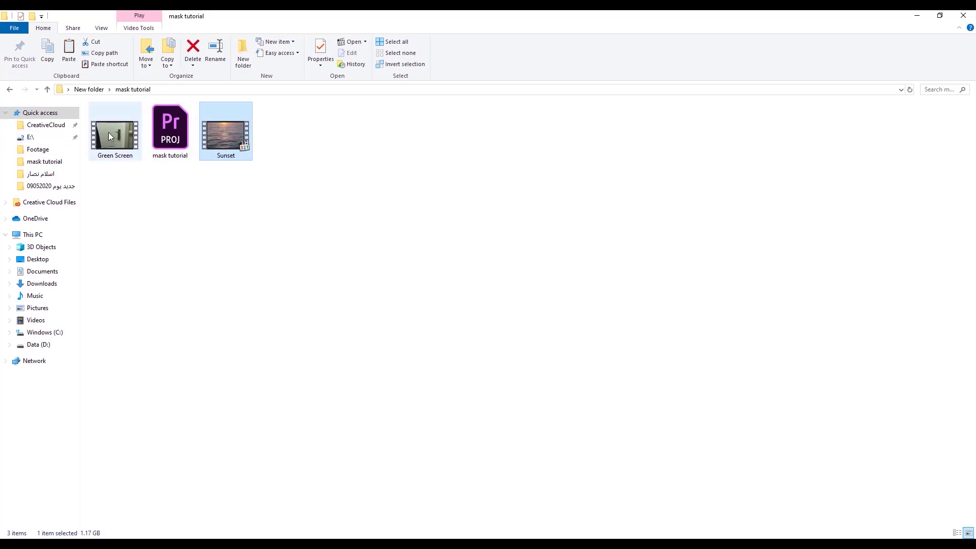
pyautogui.keyDown('ctrl'); pyautogui.click(124, 156); pyautogui.keyUp('ctrl')
pyautogui.moveTo(115, 139)
pyautogui.mouseDown()
pyautogui.moveTo(162, 214)
pyautogui.moveTo(138, 165)
pyautogui.mouseUp()
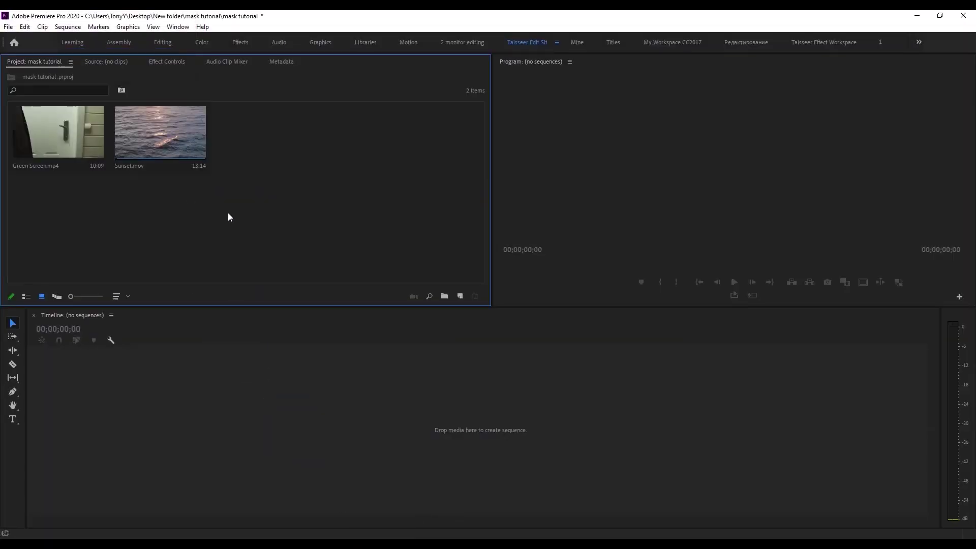
# - Drop Green Screen.mp4 on the empty Timeline to create a 'Green Screen' sequence, then scrub it
pyautogui.moveTo(46, 133); pyautogui.dragTo(127, 474)
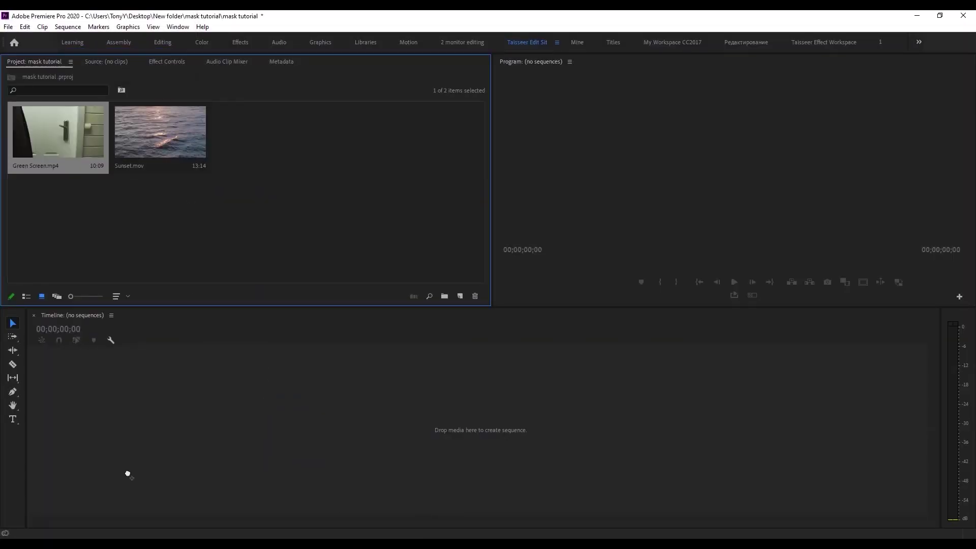
pyautogui.moveTo(117, 426); pyautogui.dragTo(129, 401)
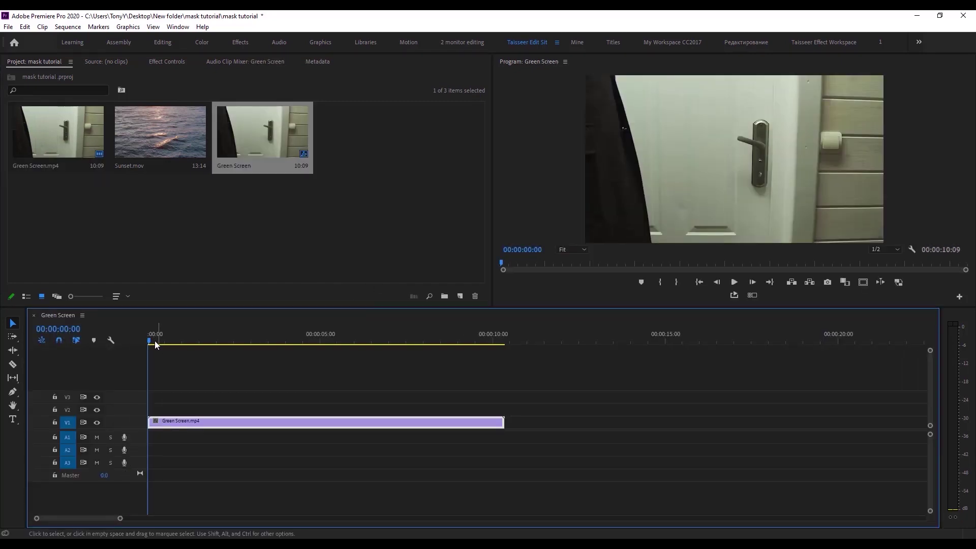
pyautogui.moveTo(149, 339)
pyautogui.mouseDown()
pyautogui.moveTo(188, 369)
pyautogui.moveTo(436, 377)
pyautogui.moveTo(146, 386)
pyautogui.mouseUp()
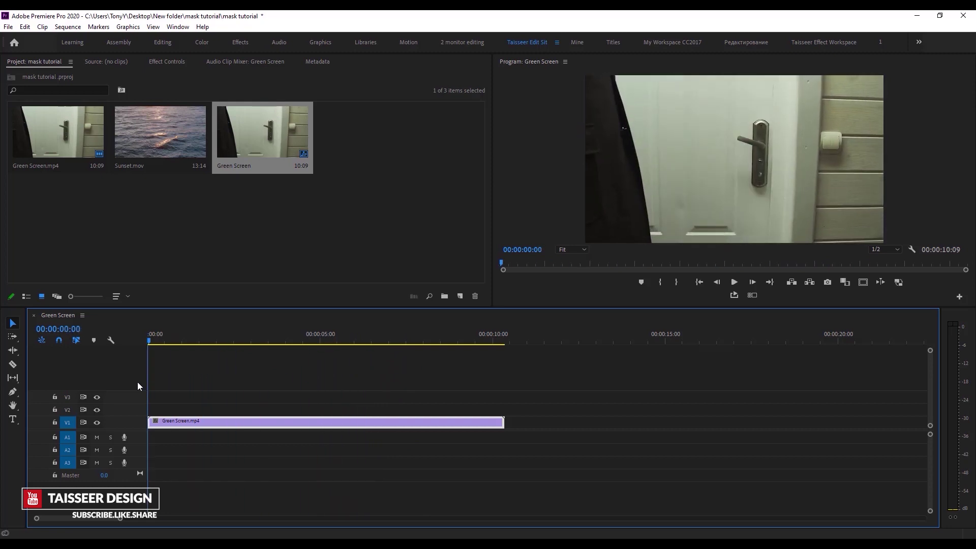
# - Play and frame-step at 50% Program zoom to land on 00:00:02:02, where the door opens
pyautogui.press('space')
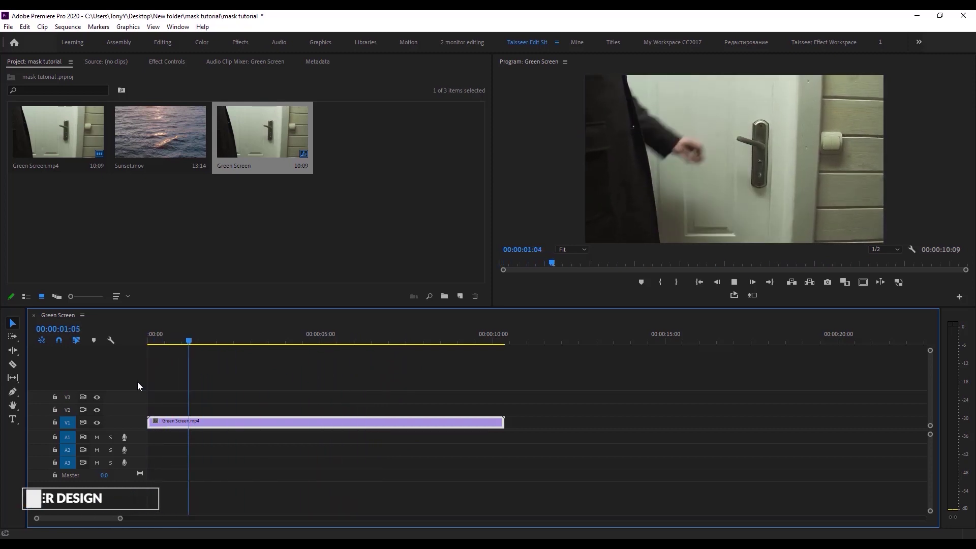
pyautogui.press('space')
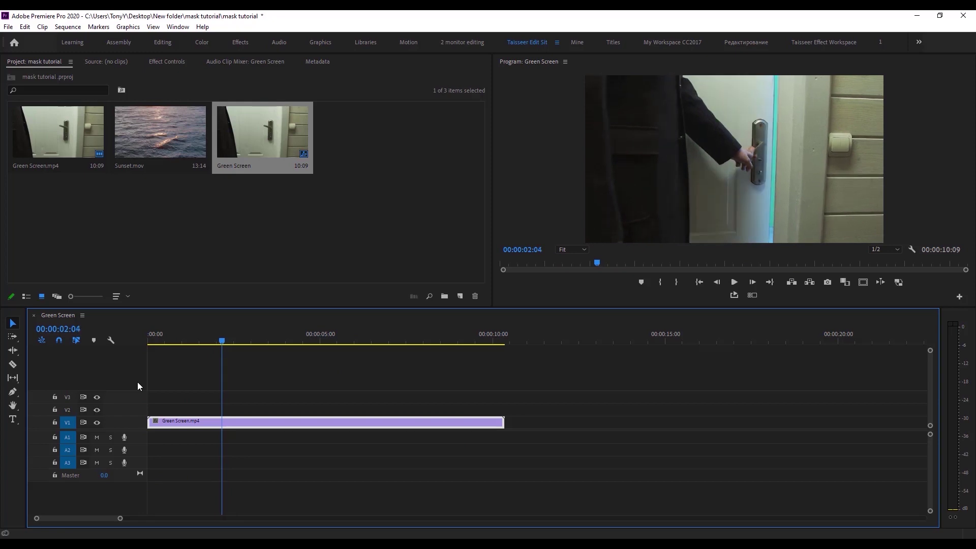
pyautogui.press('Left')
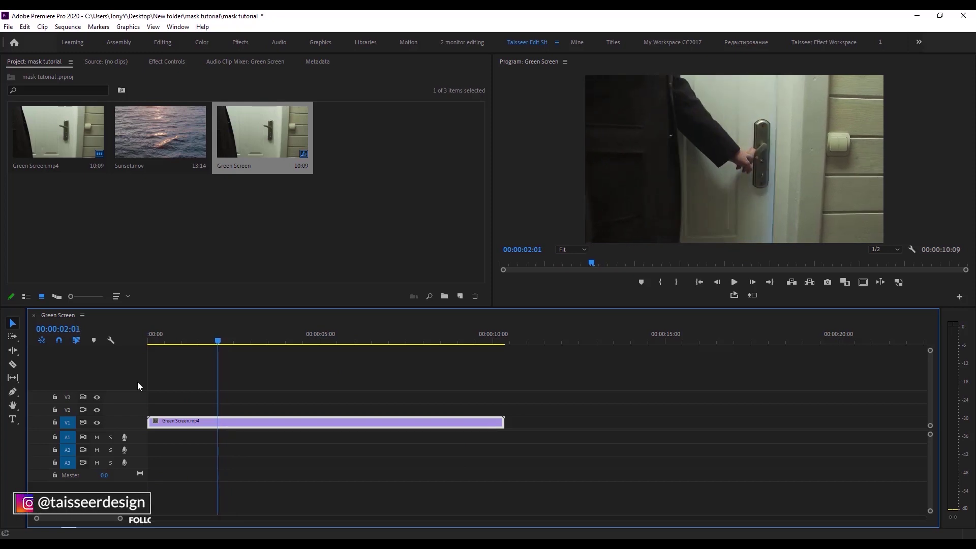
pyautogui.click(567, 250)
pyautogui.click(572, 295)
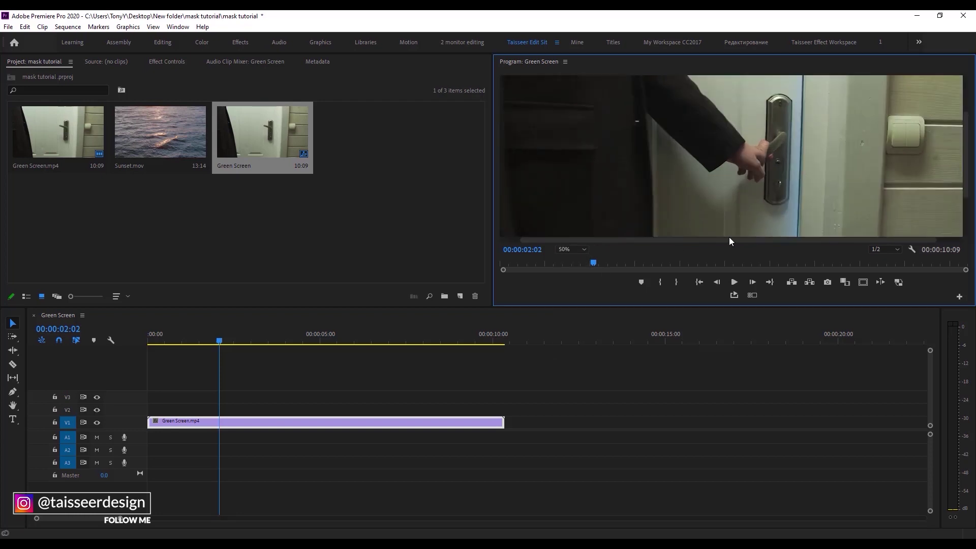
pyautogui.moveTo(967, 181); pyautogui.dragTo(967, 224)
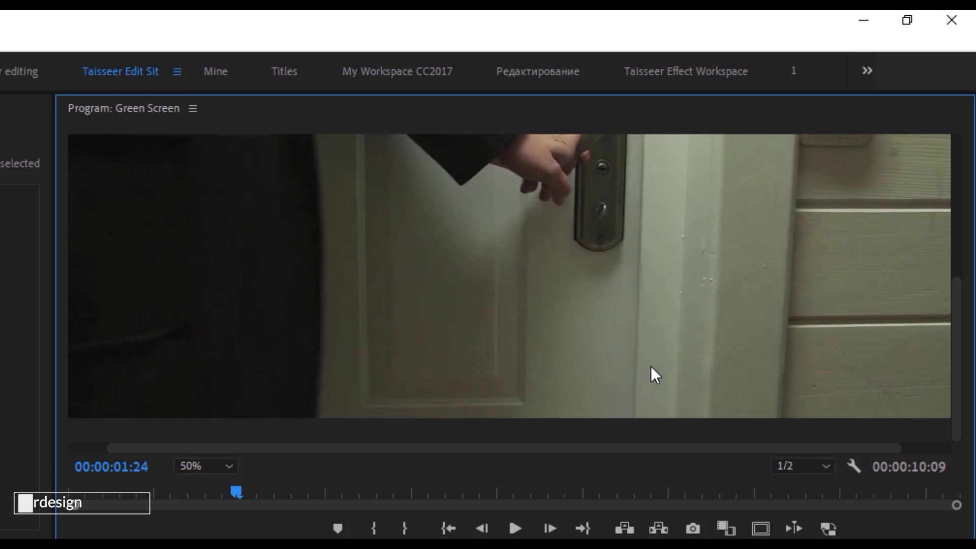
pyautogui.press('Right')
pyautogui.press('Left')
pyautogui.press('Right')
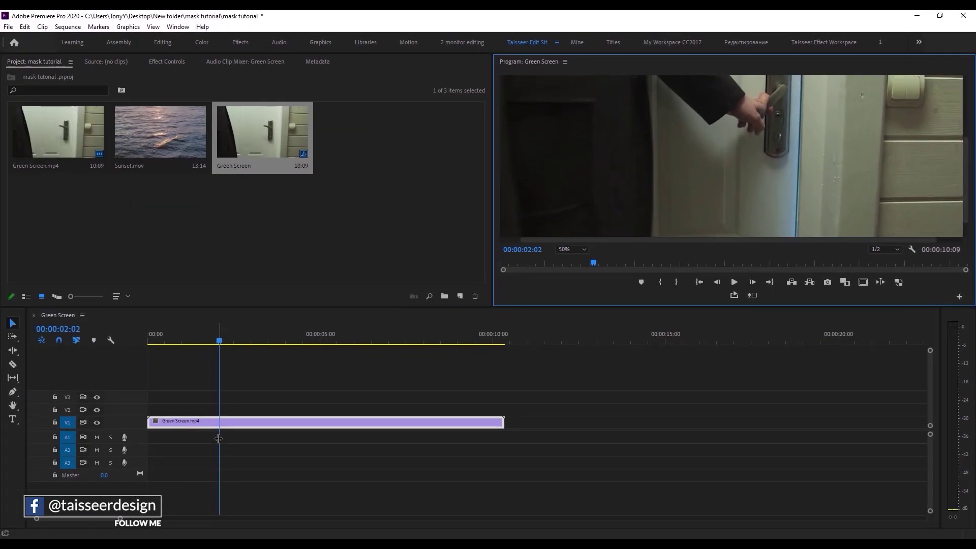
# - Razor-cut Green Screen.mp4 at 00:00:02:02 and select the later piece
pyautogui.press('c')
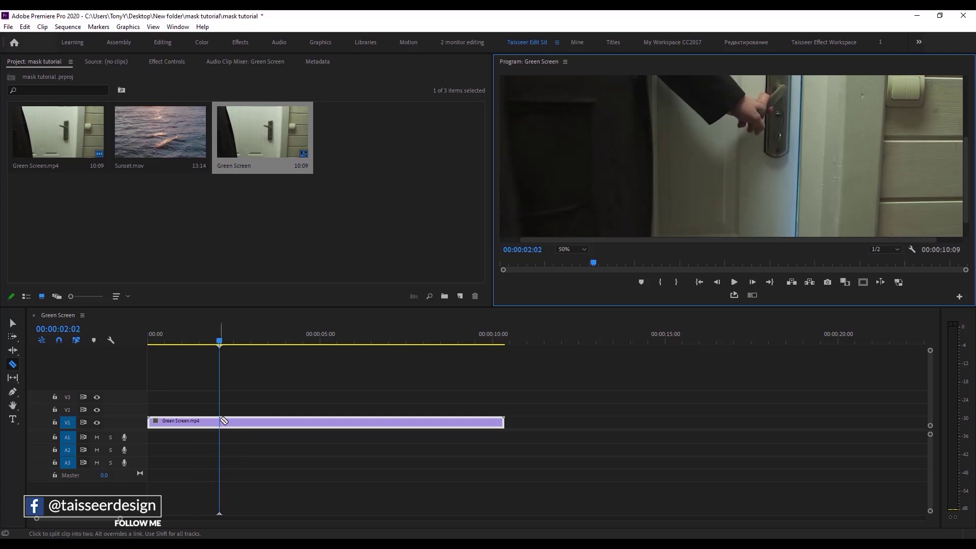
pyautogui.click(220, 421)
pyautogui.press('v')
pyautogui.click(234, 425)
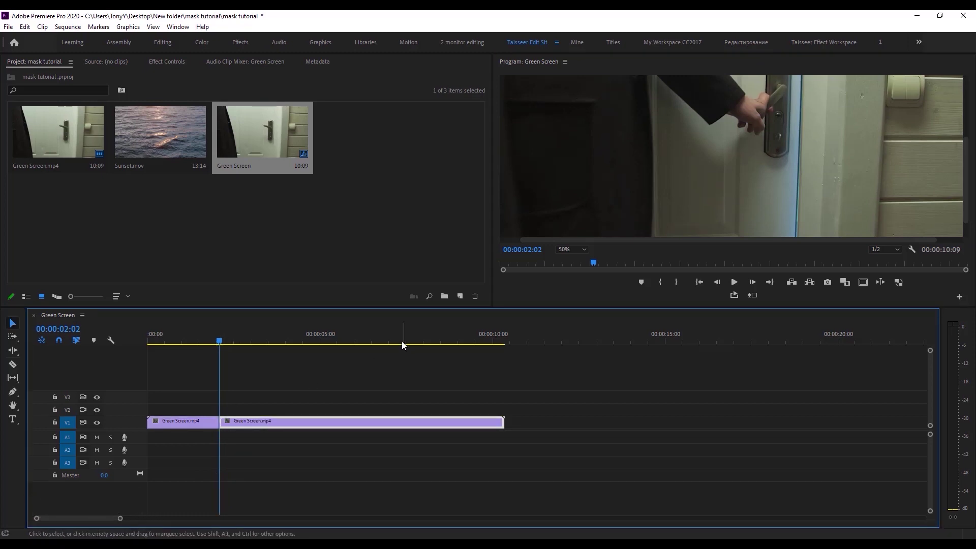
# - Return the Program monitor to Fit, show the clip's Effect Controls, and save the project
pyautogui.click(572, 249)
pyautogui.click(565, 259)
pyautogui.click(154, 61)
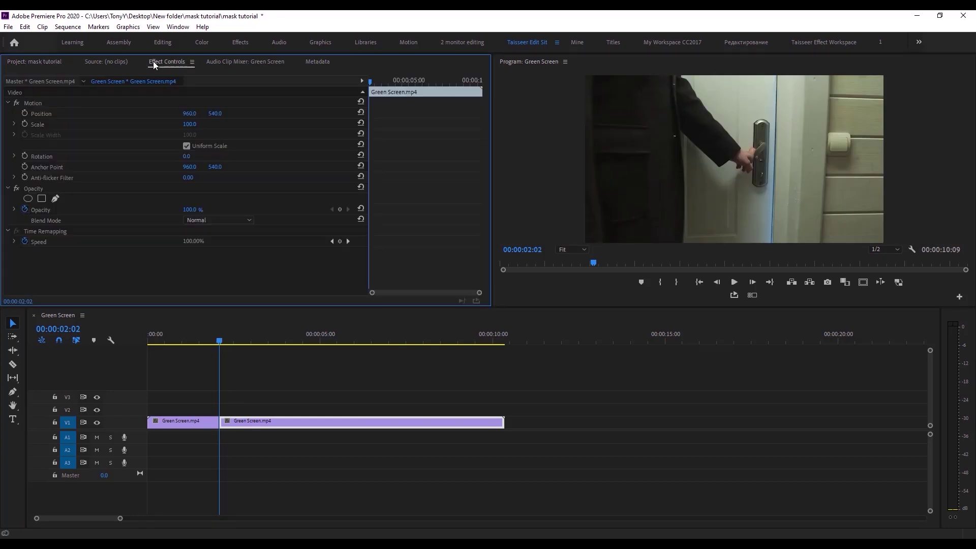
pyautogui.hotkey('ctrl', 's')
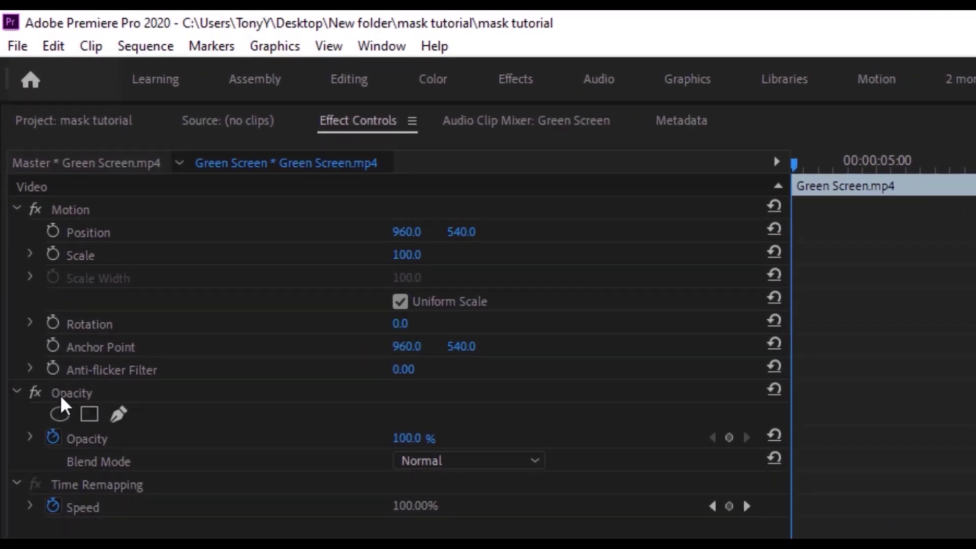
# - Add a pen mask to the later clip's Opacity and maximize the Program monitor at 75%
pyautogui.click(121, 417)
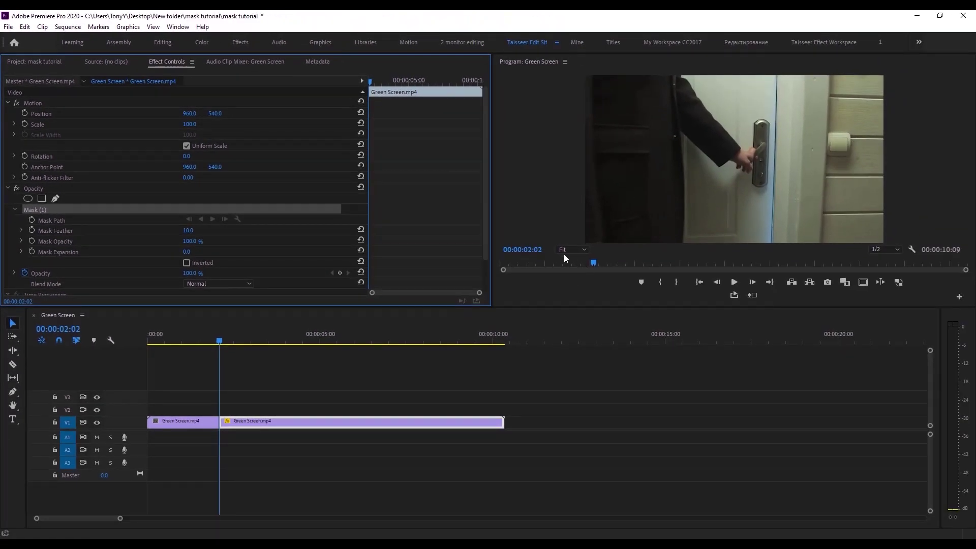
pyautogui.click(568, 252)
pyautogui.click(573, 305)
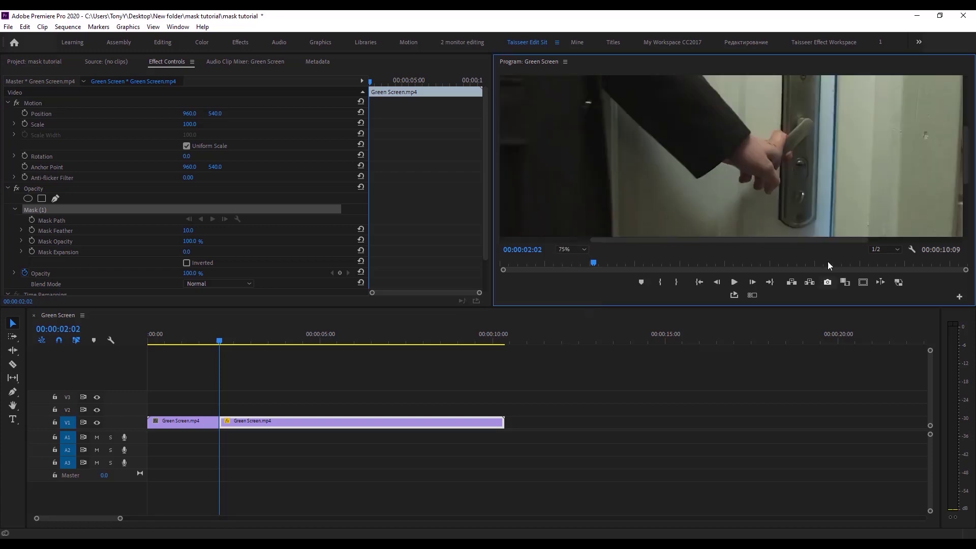
pyautogui.moveTo(798, 240); pyautogui.dragTo(825, 240)
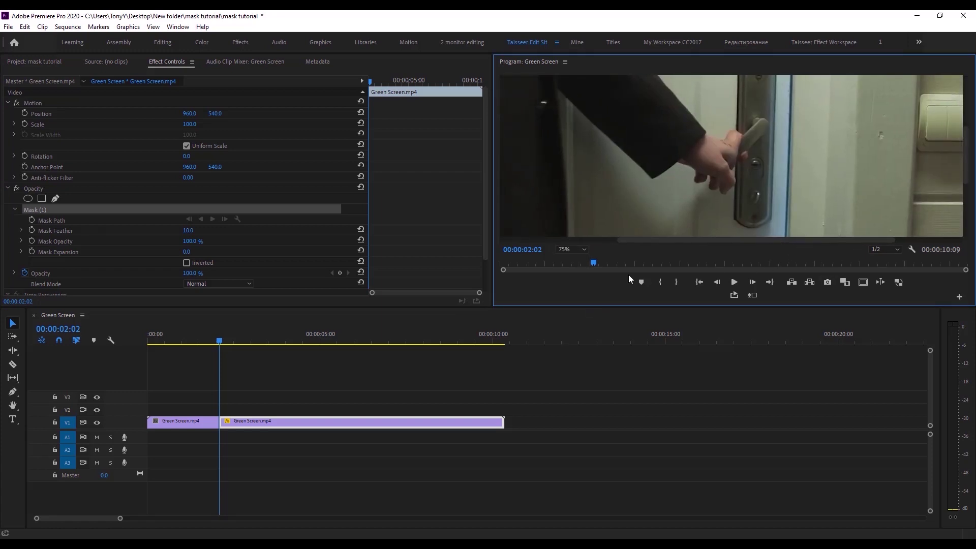
pyautogui.moveTo(656, 307); pyautogui.dragTo(656, 383)
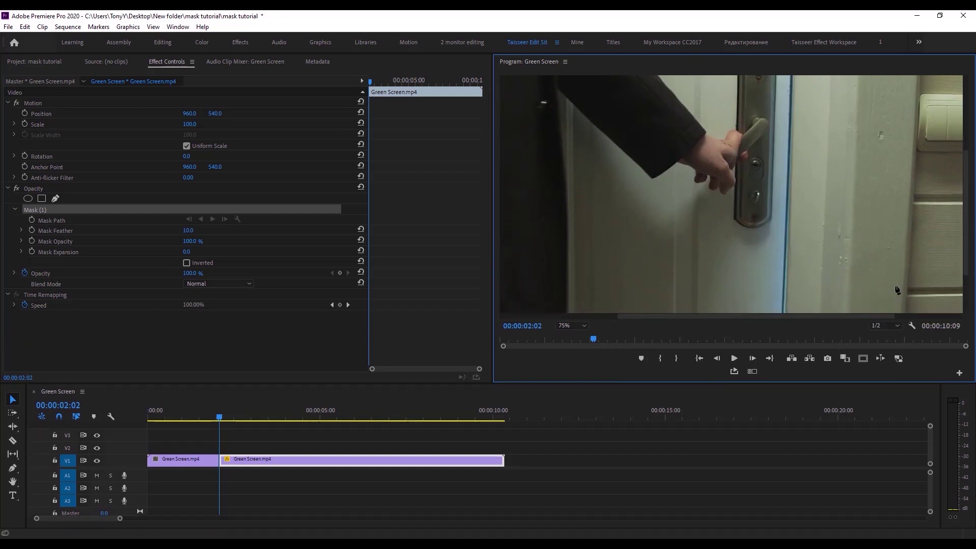
pyautogui.moveTo(969, 262); pyautogui.dragTo(974, 169)
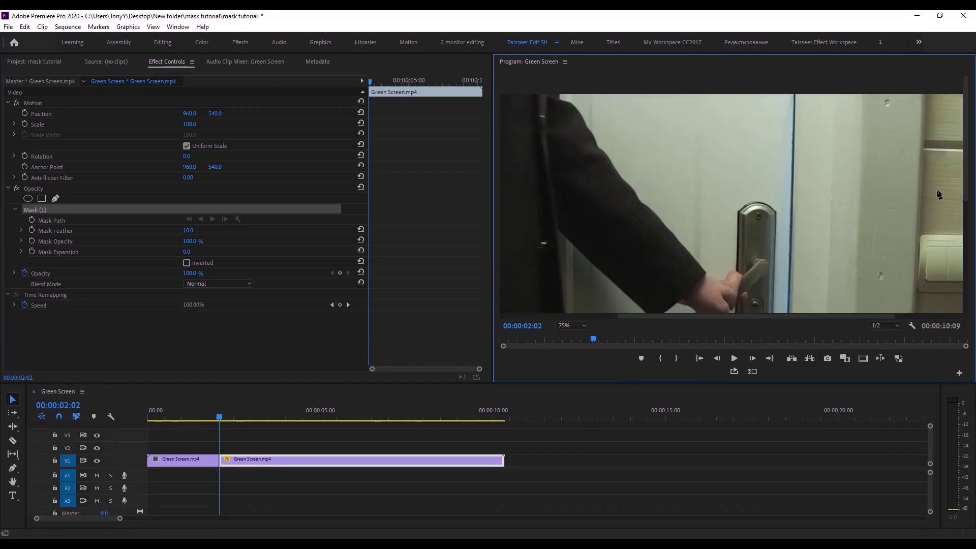
pyautogui.press('`')
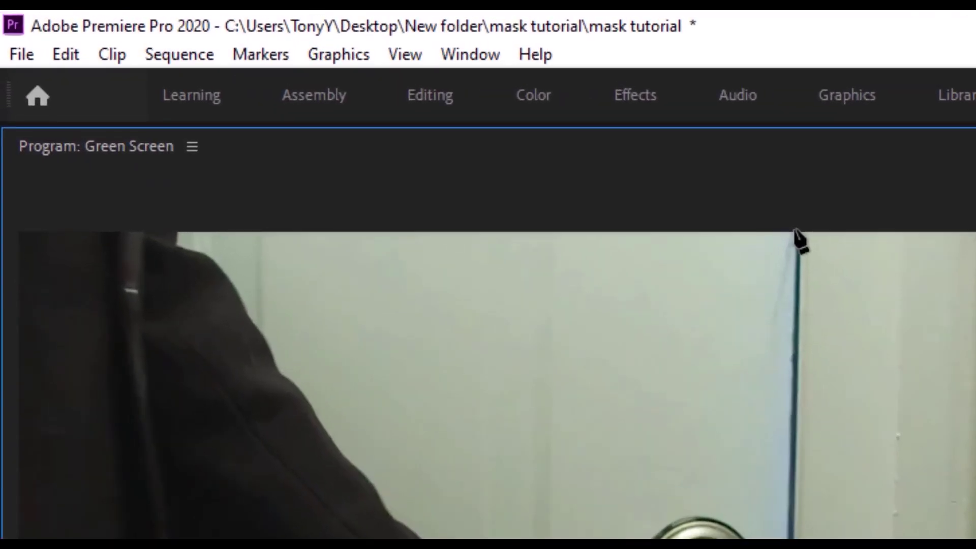
# - Trace the mask down the door gap at 100% zoom, close the path, and restore the layout
pyautogui.click(300, 95)
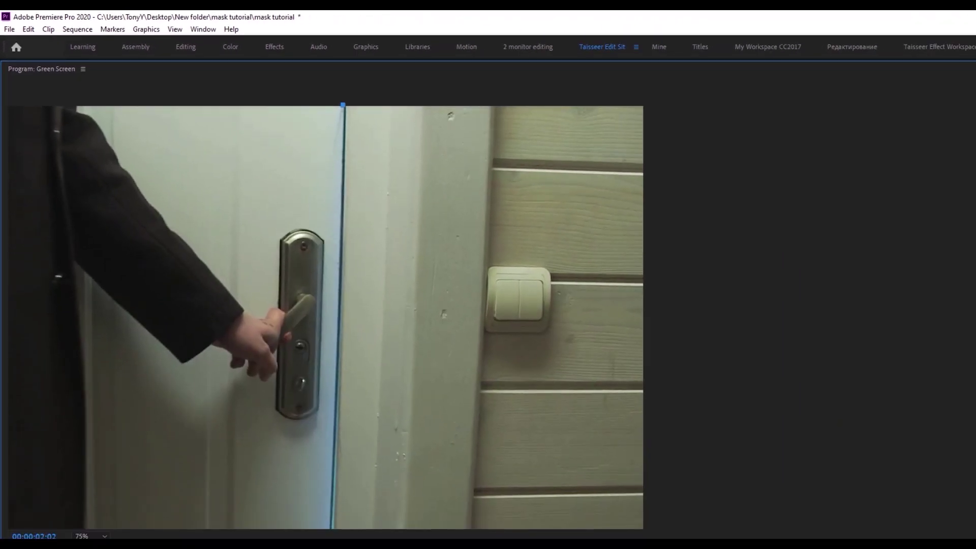
pyautogui.click(327, 531)
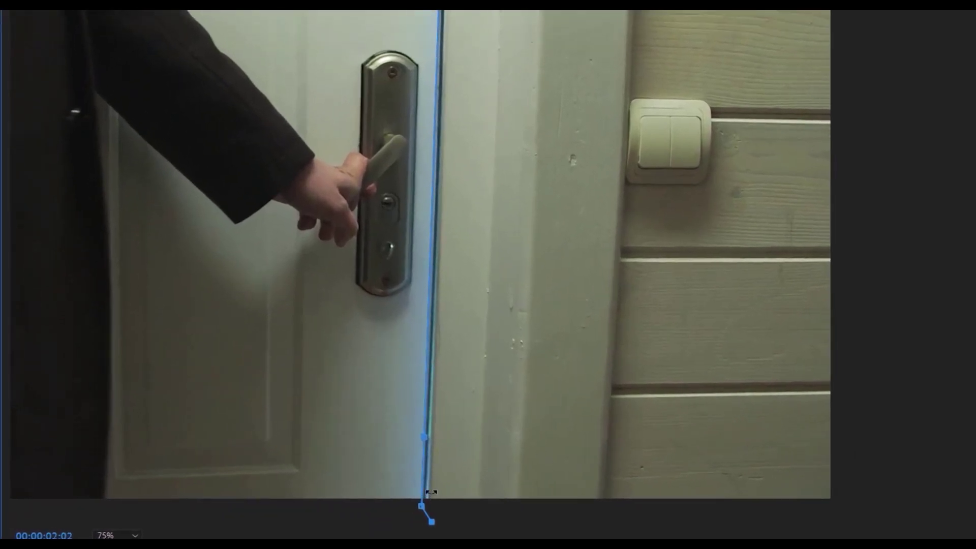
pyautogui.click(90, 536)
pyautogui.click(122, 472)
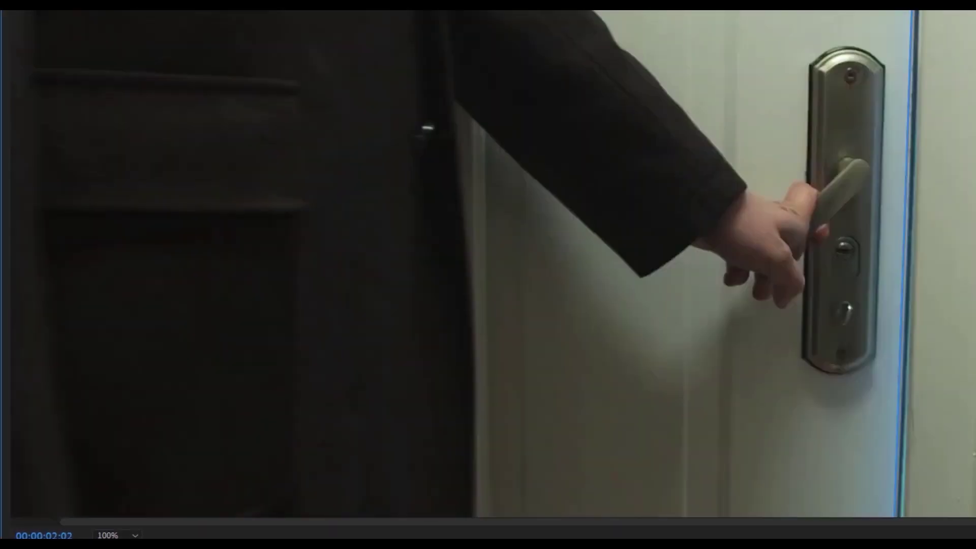
pyautogui.scroll(-3, 488, 264)
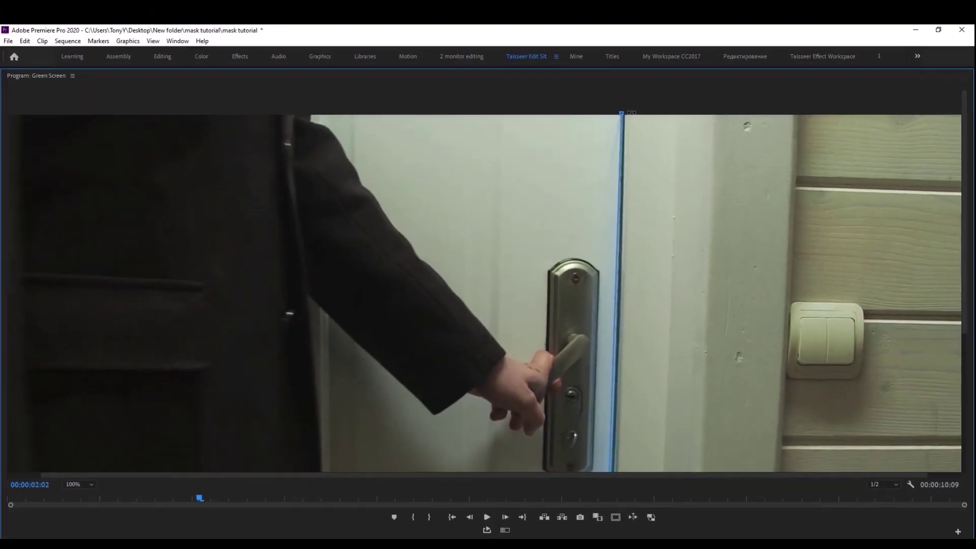
pyautogui.click(627, 102)
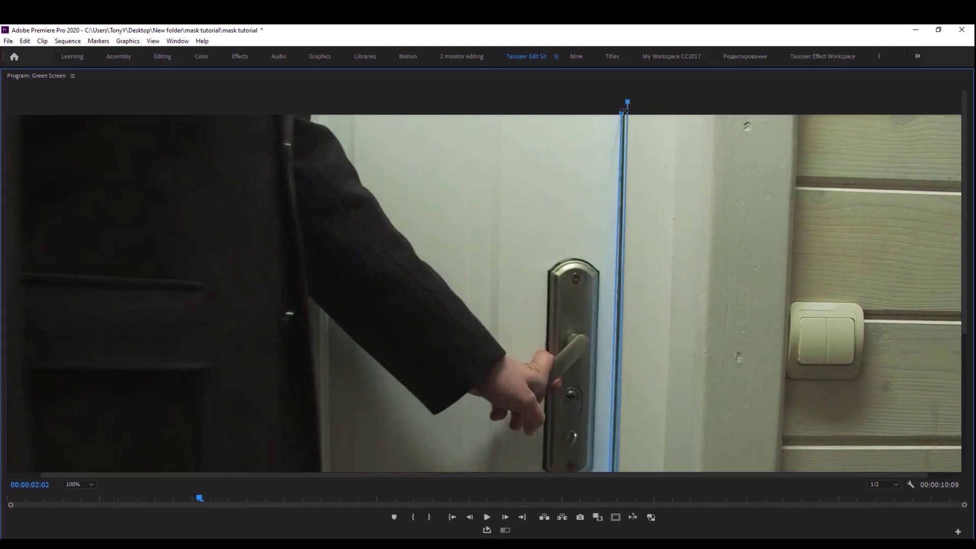
pyautogui.click(621, 114)
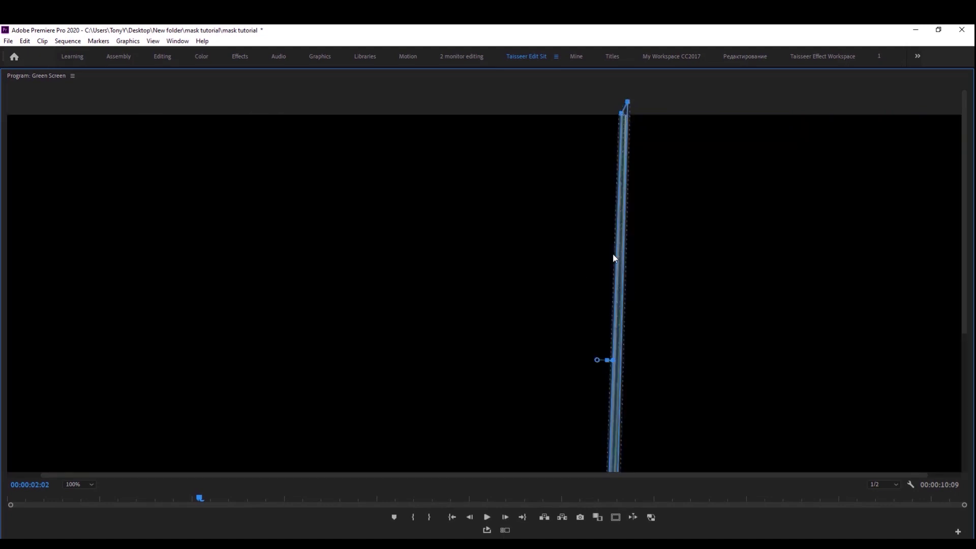
pyautogui.press('`')
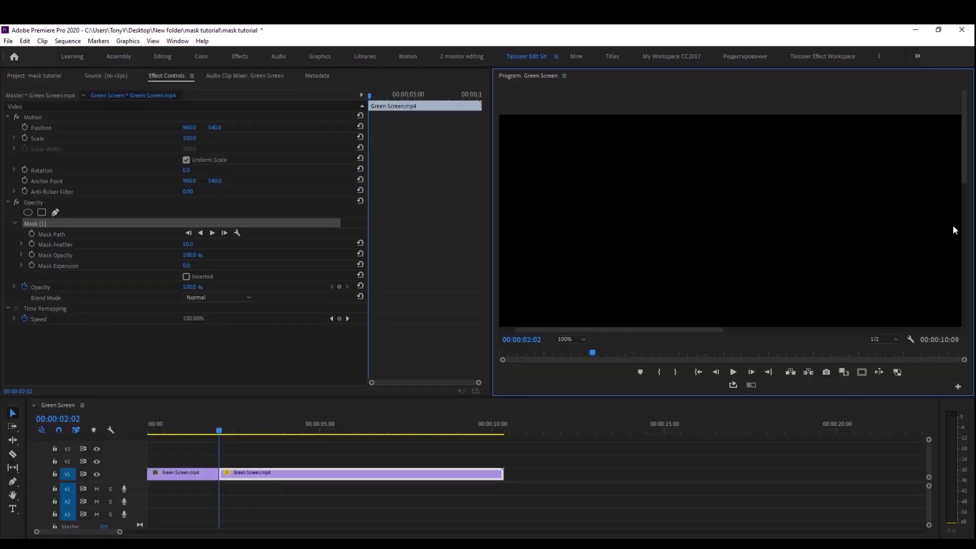
pyautogui.moveTo(969, 179); pyautogui.dragTo(972, 228)
# - Set the Program monitor zoom back to Fit and check Inverted on Mask (1)
pyautogui.click(575, 344)
pyautogui.click(572, 356)
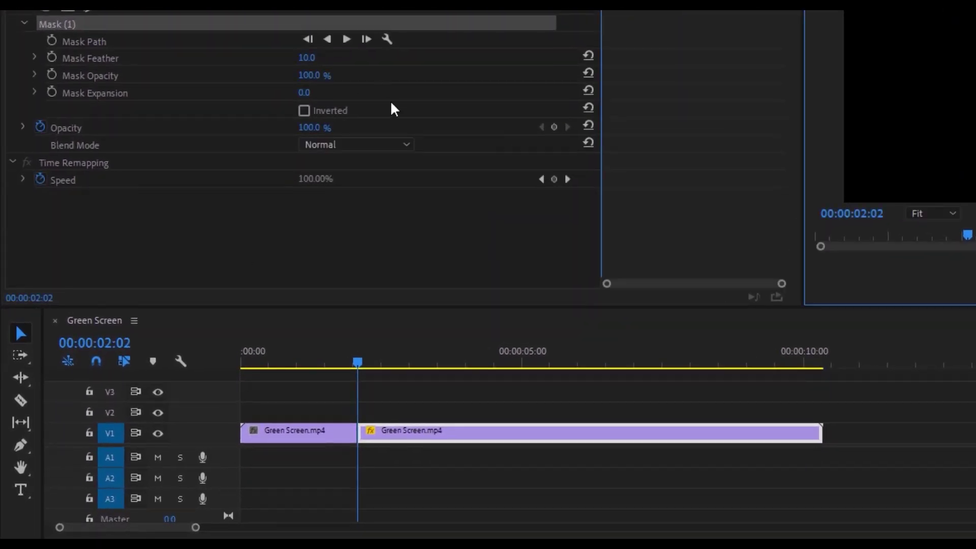
pyautogui.click(304, 112)
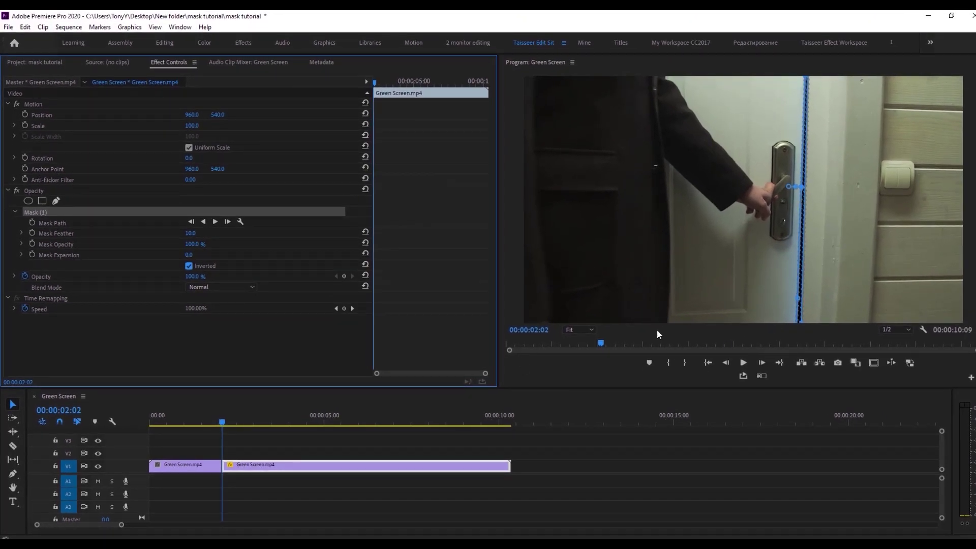
# - At 100% maximized zoom, widen the mask's left edge and pull its top point to the frame top
pyautogui.click(577, 330)
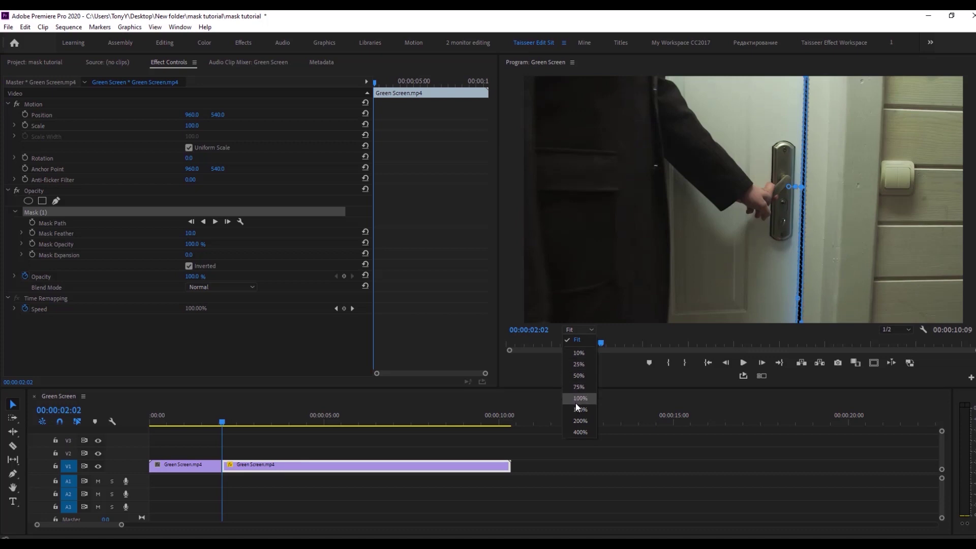
pyautogui.click(578, 386)
pyautogui.scroll(3, 742, 196)
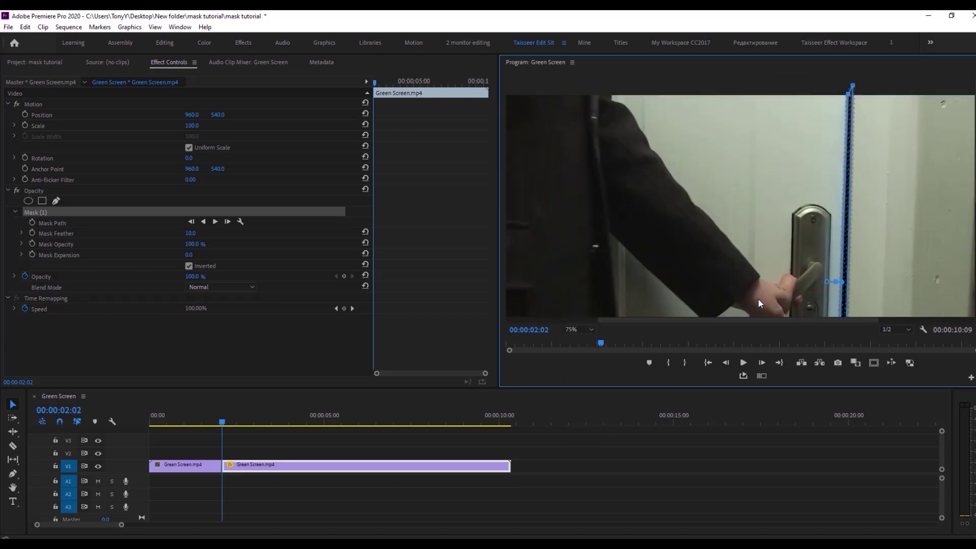
pyautogui.hscroll(3, 760, 303)
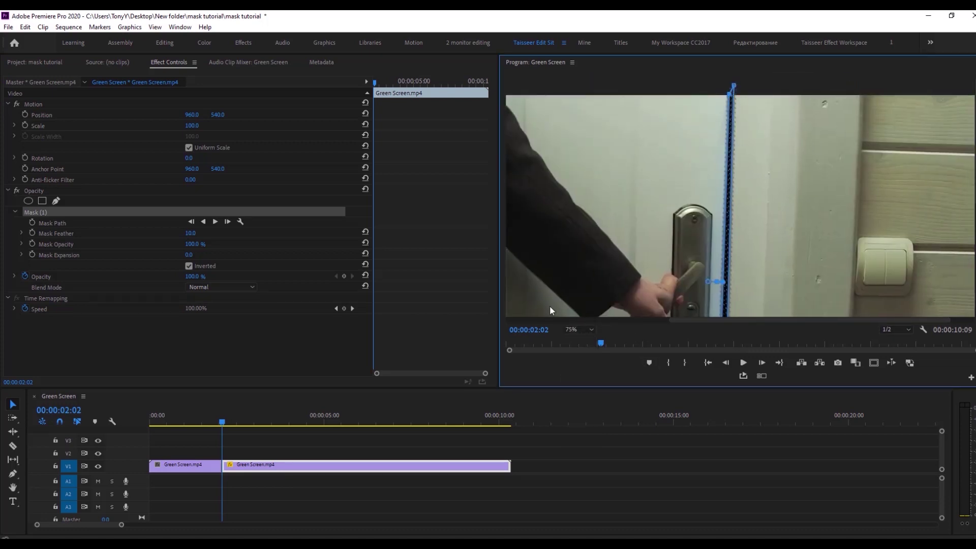
pyautogui.press('`')
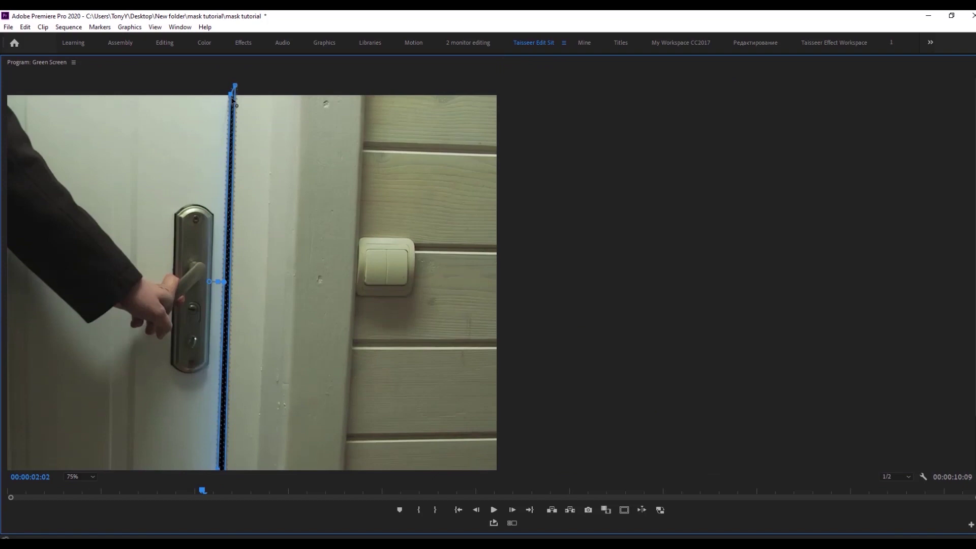
pyautogui.click(80, 477)
pyautogui.click(81, 433)
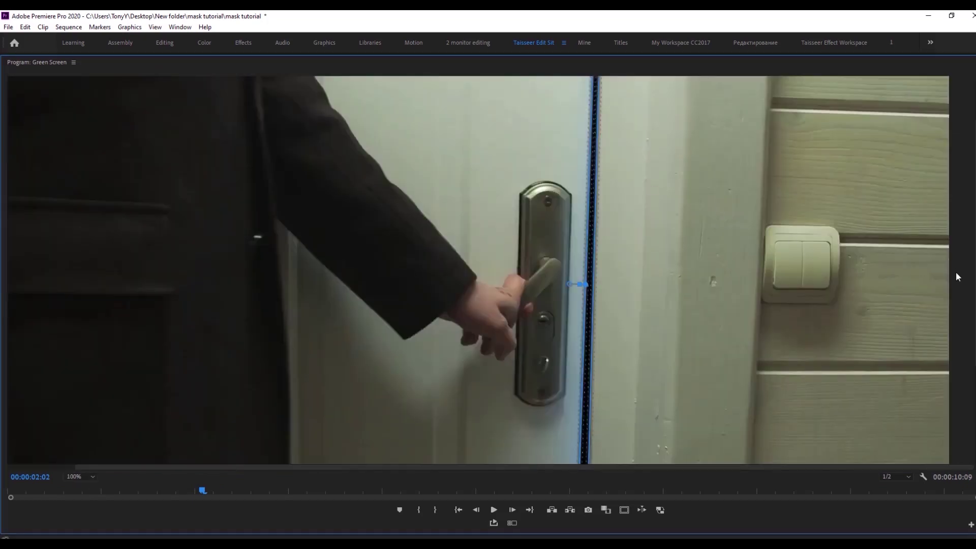
pyautogui.scroll(3, 585, 203)
pyautogui.moveTo(588, 105); pyautogui.dragTo(575, 105)
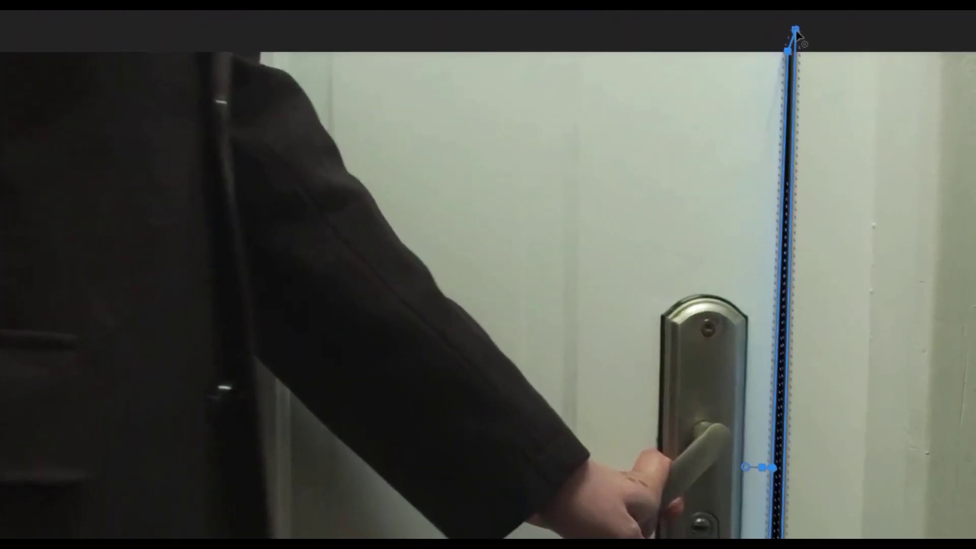
pyautogui.moveTo(796, 30)
pyautogui.mouseDown()
pyautogui.moveTo(799, 59)
pyautogui.moveTo(796, 50)
pyautogui.mouseUp()
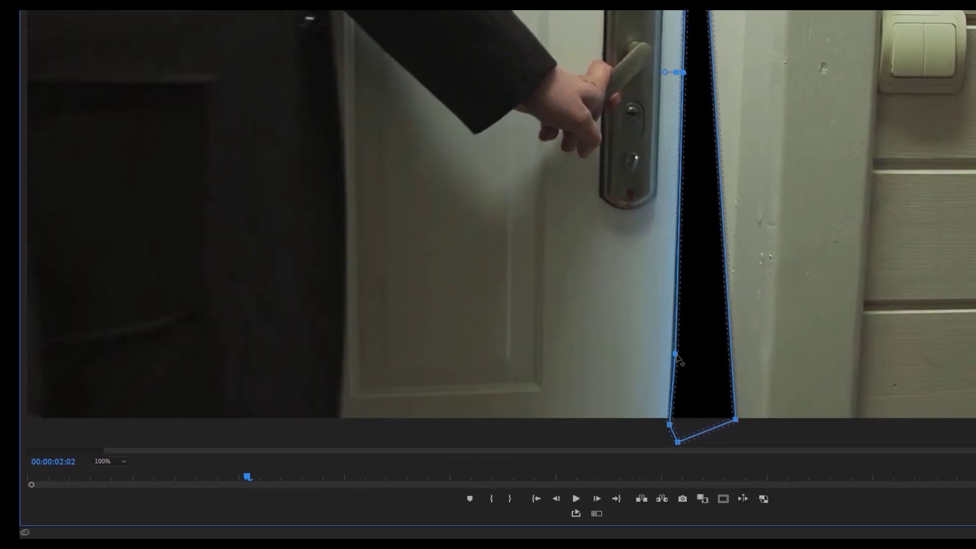
# - Narrow the mask into a sliver along the closed door's edge, then return zoom to Fit
pyautogui.moveTo(676, 355); pyautogui.dragTo(673, 354)
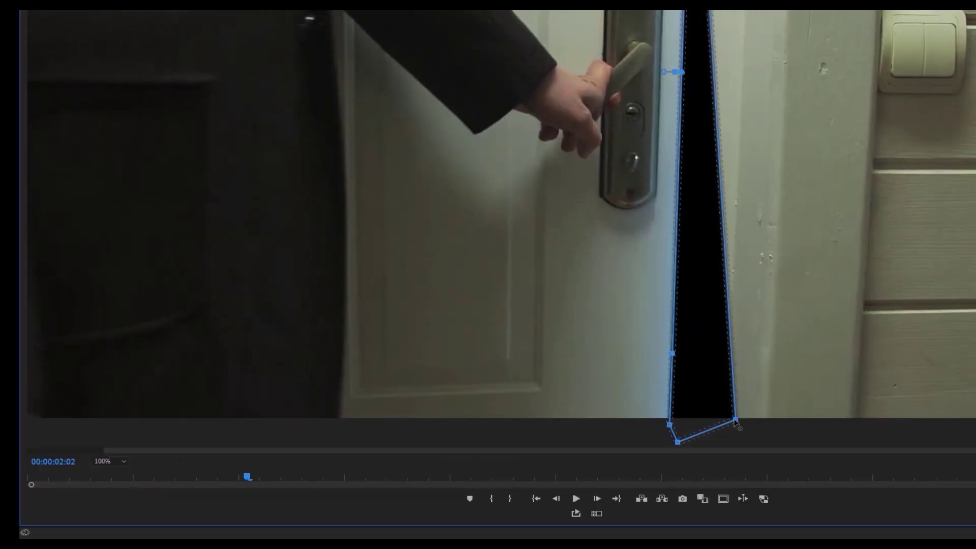
pyautogui.moveTo(735, 421); pyautogui.dragTo(673, 414)
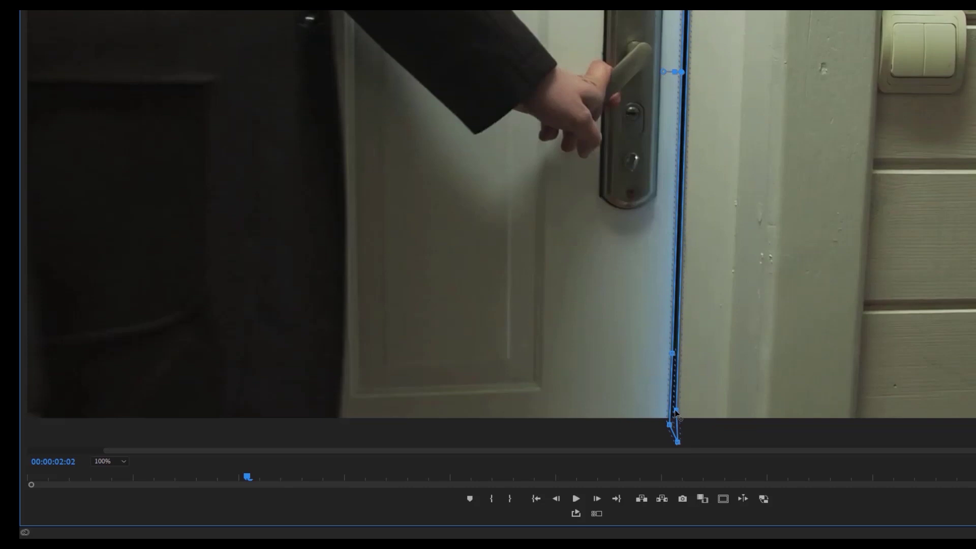
pyautogui.scroll(2, 499, 229)
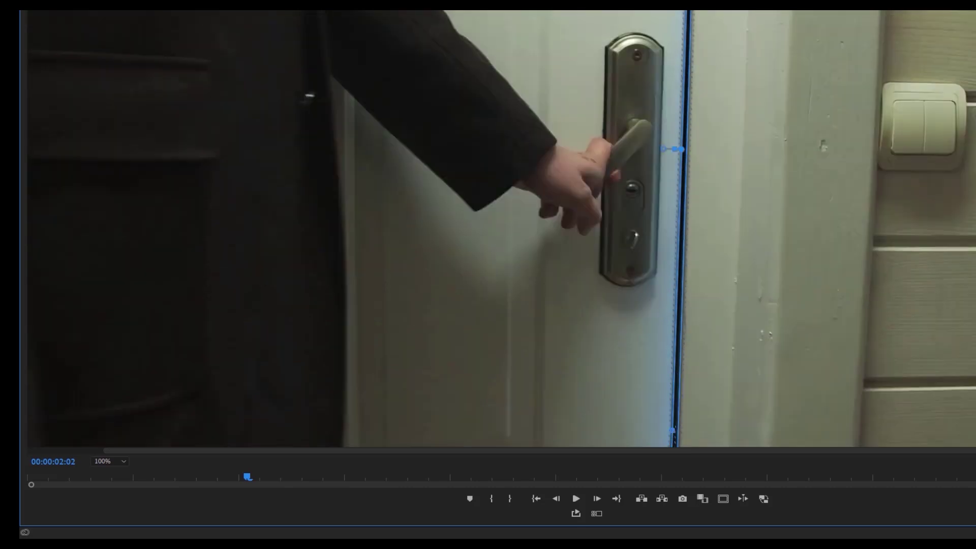
pyautogui.scroll(3, 499, 229)
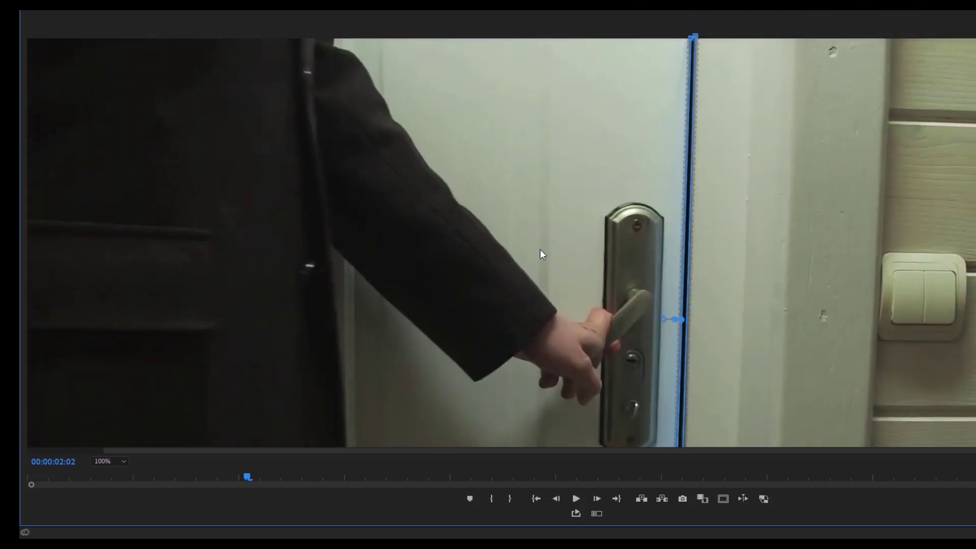
pyautogui.click(109, 461)
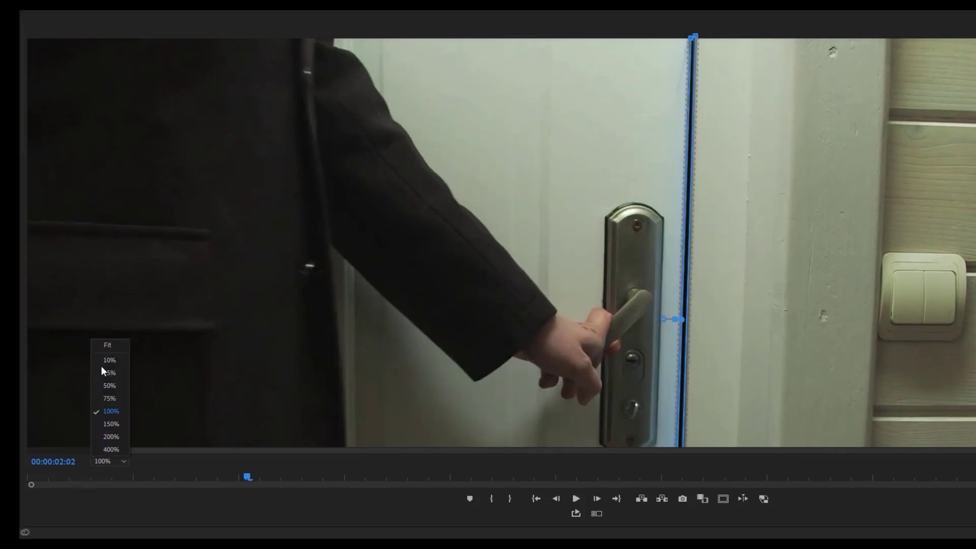
pyautogui.click(100, 340)
# - Restore the layout and set the first Mask Path keyframe at 00:00:02:02
pyautogui.press('`')
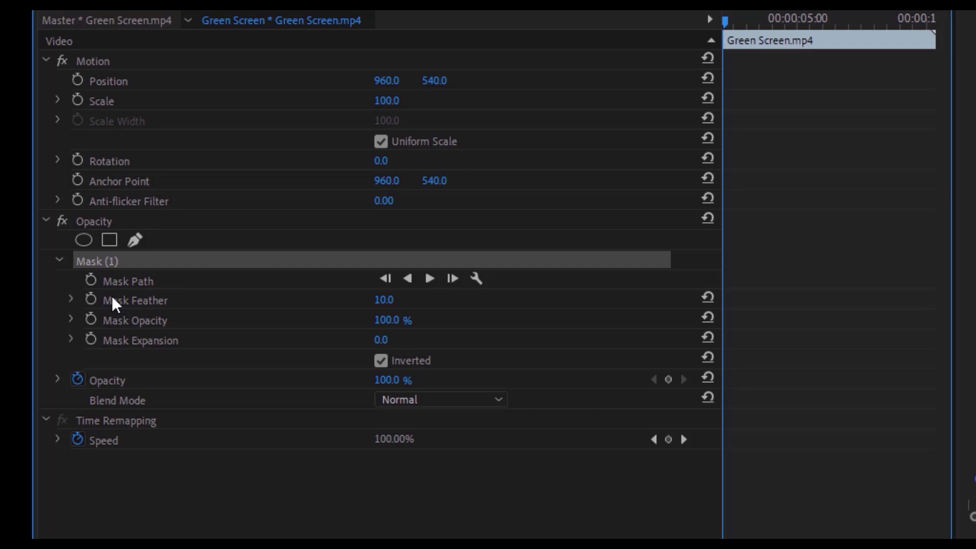
pyautogui.click(90, 281)
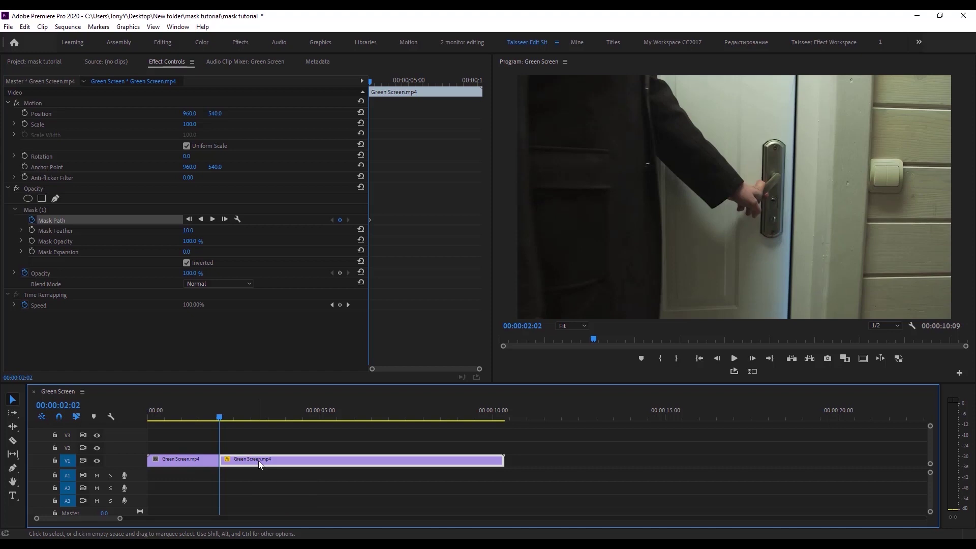
# - Step ahead to 00:00:02:06 and show Mask (1)'s outline at 100% Program zoom
pyautogui.press('Right')
pyautogui.press('Right')
pyautogui.press('Right')
pyautogui.press('Right')
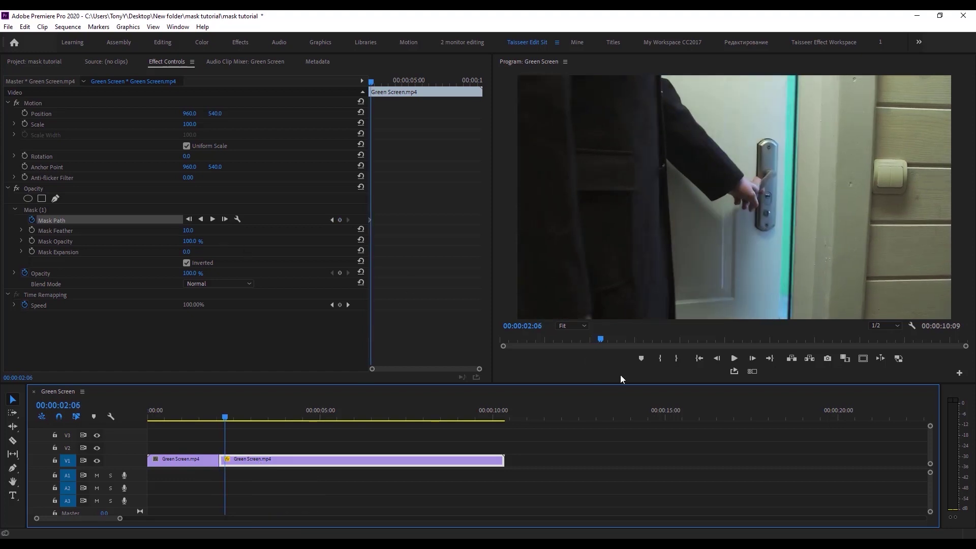
pyautogui.click(565, 328)
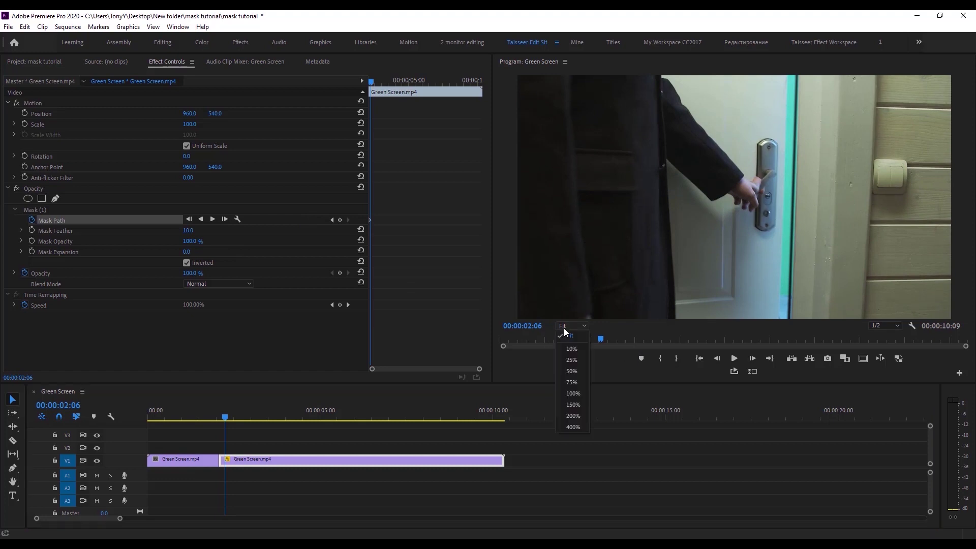
pyautogui.click(575, 386)
pyautogui.click(580, 326)
pyautogui.click(575, 396)
pyautogui.click(60, 225)
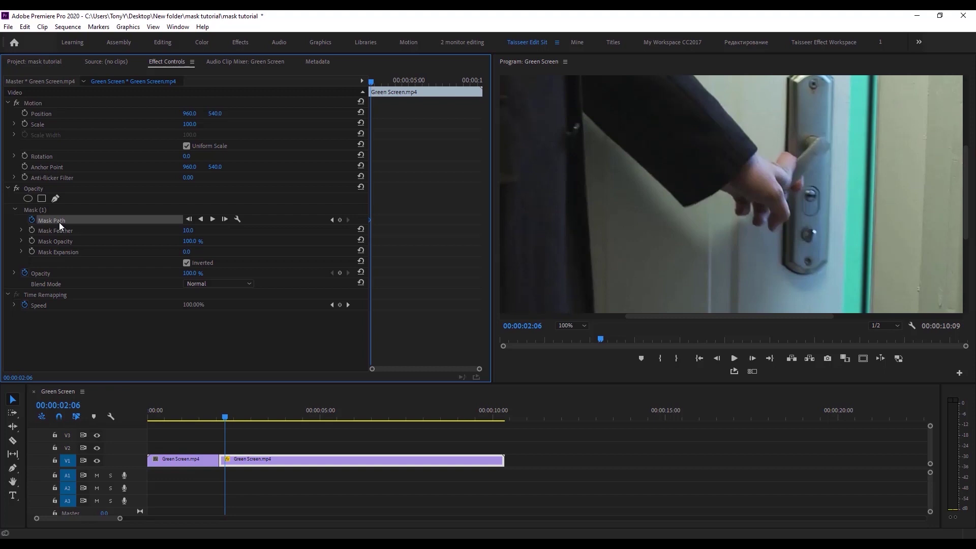
pyautogui.click(32, 212)
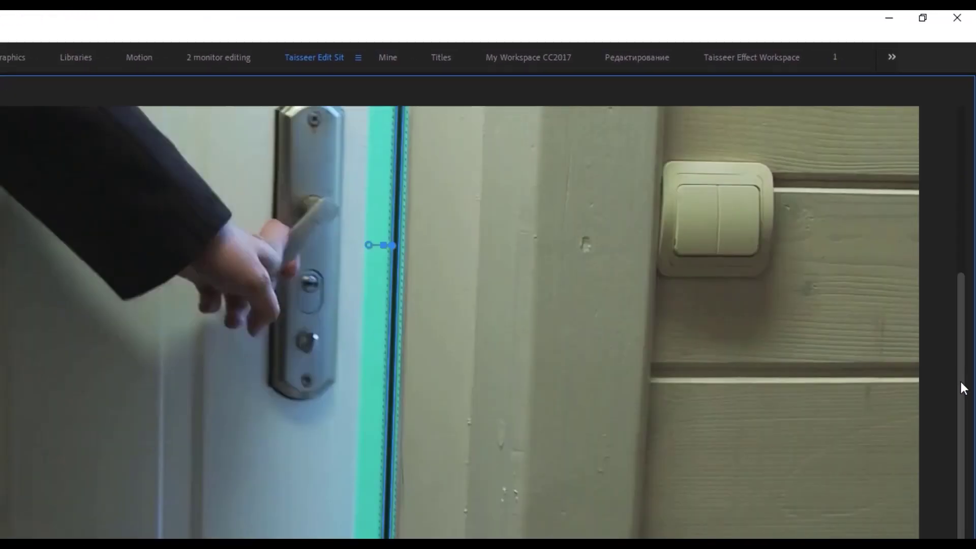
# - Drag the mask's top and bottom-left points so it covers the opening door gap
pyautogui.scroll(3, 968, 198)
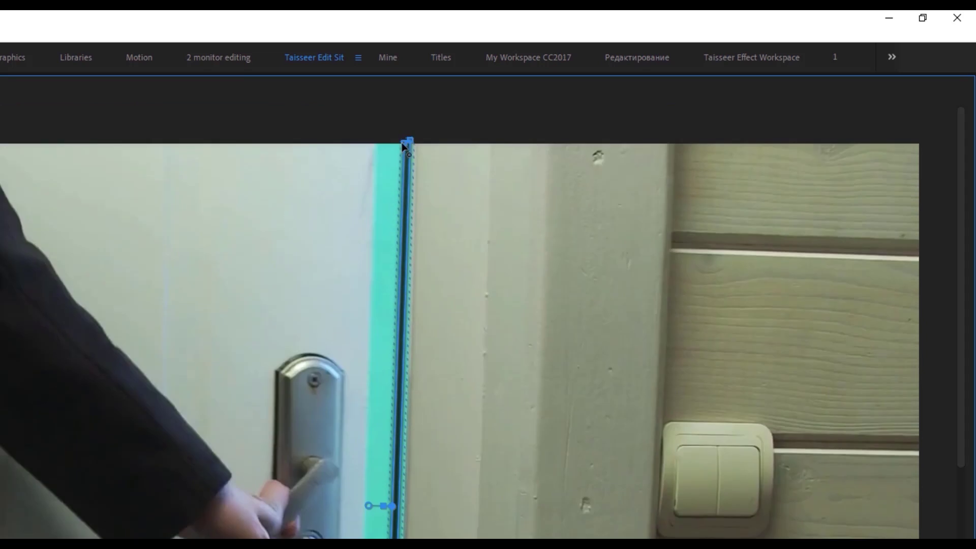
pyautogui.moveTo(395, 145)
pyautogui.mouseDown()
pyautogui.moveTo(376, 140)
pyautogui.moveTo(414, 150)
pyautogui.mouseUp()
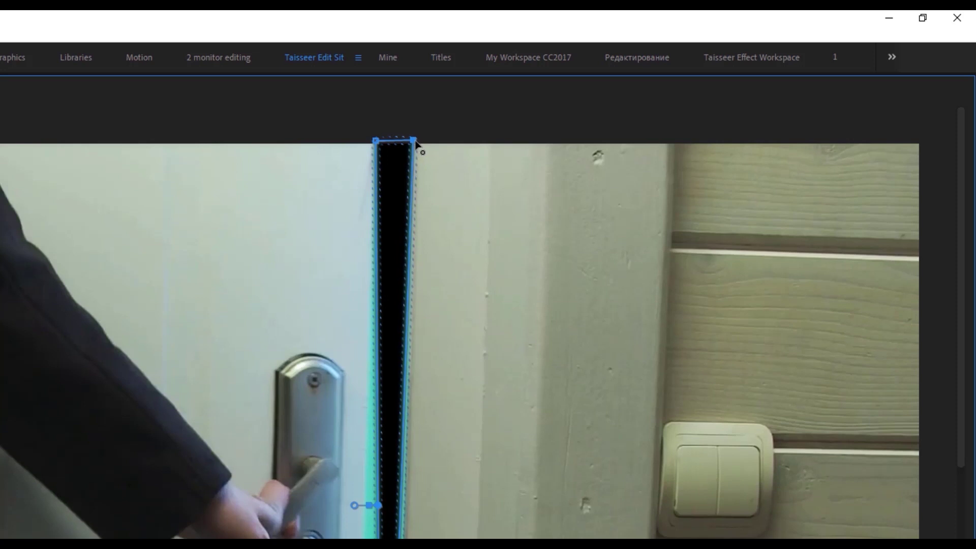
pyautogui.scroll(-6, 961, 404)
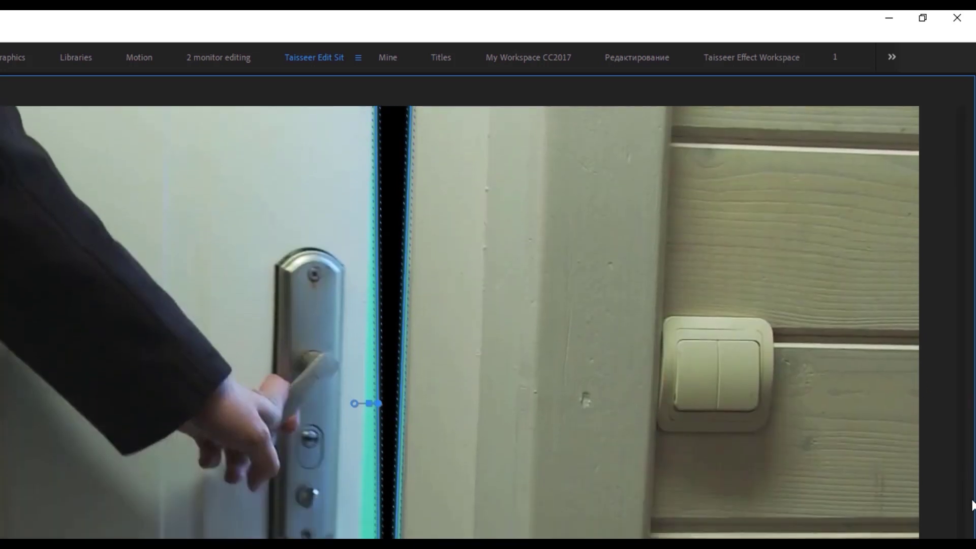
pyautogui.scroll(-1, 483, 322)
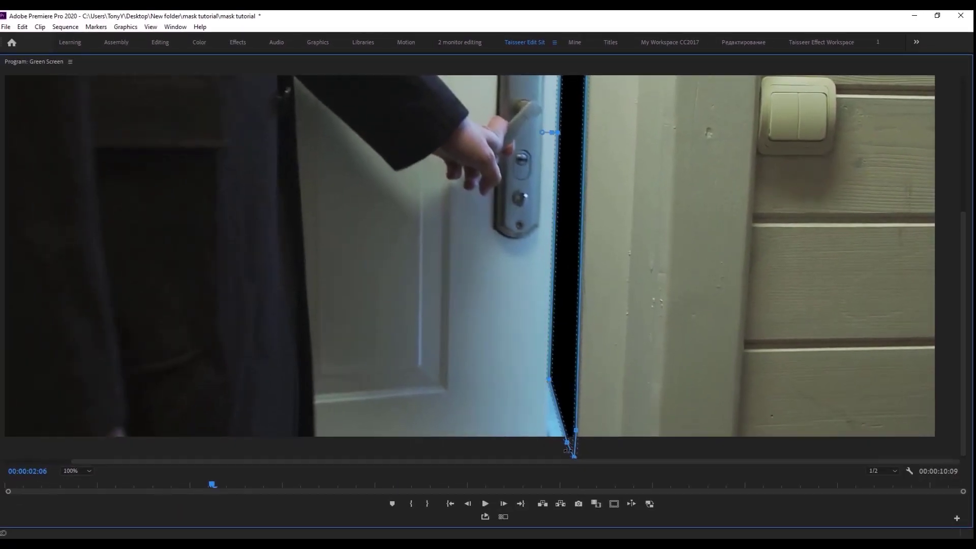
pyautogui.moveTo(567, 442); pyautogui.dragTo(544, 442)
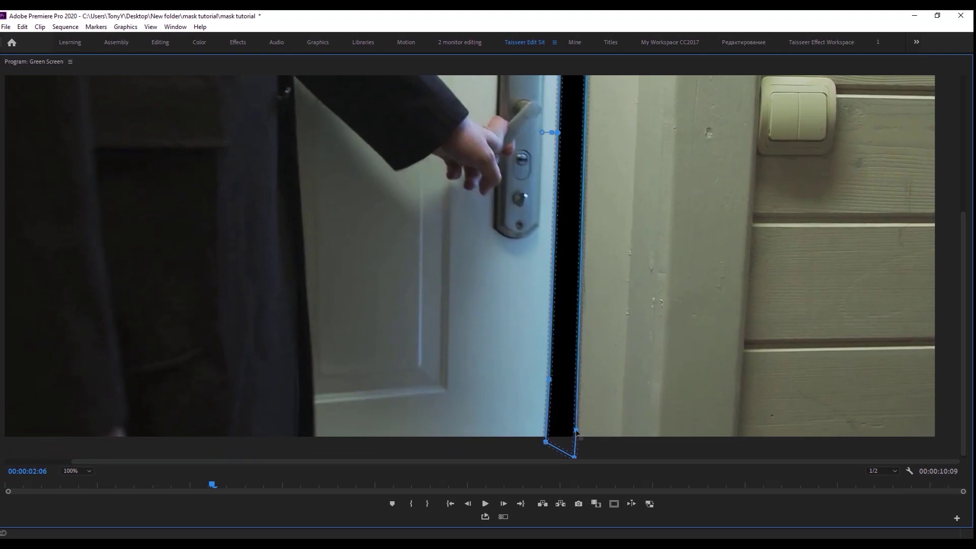
# - Save the project, return Program zoom to Fit, and restore the full workspace layout
pyautogui.hotkey('ctrl', 's')
pyautogui.moveTo(967, 379); pyautogui.dragTo(960, 190)
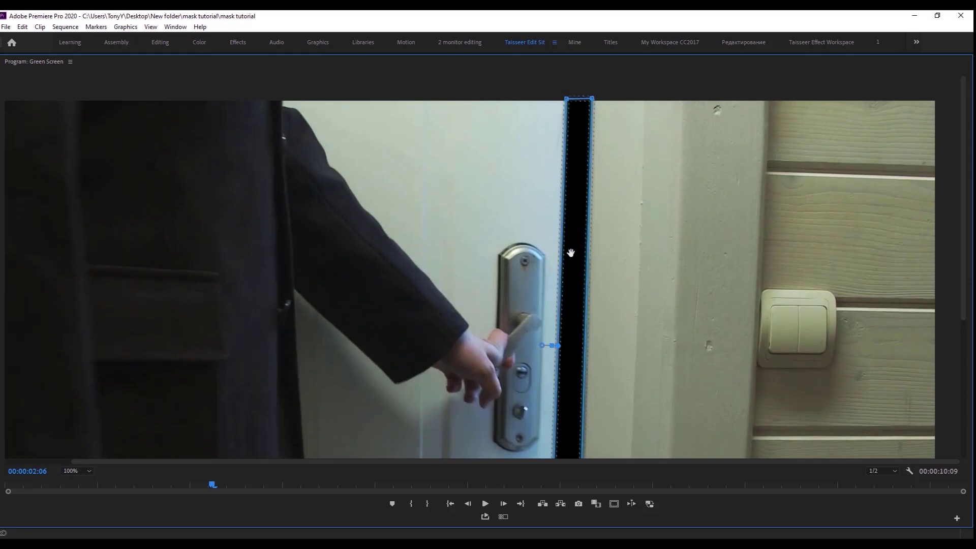
pyautogui.click(77, 471)
pyautogui.click(77, 369)
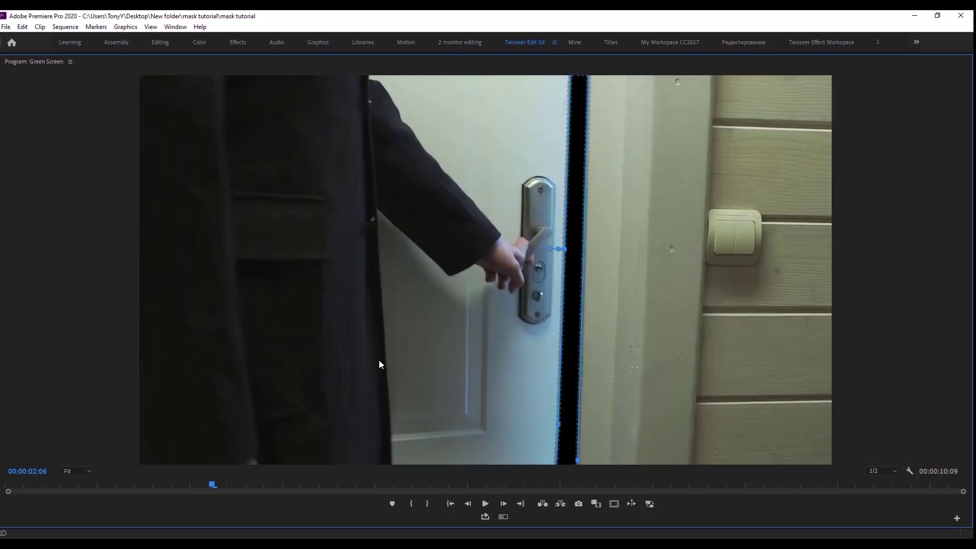
pyautogui.press('`')
pyautogui.click(250, 461)
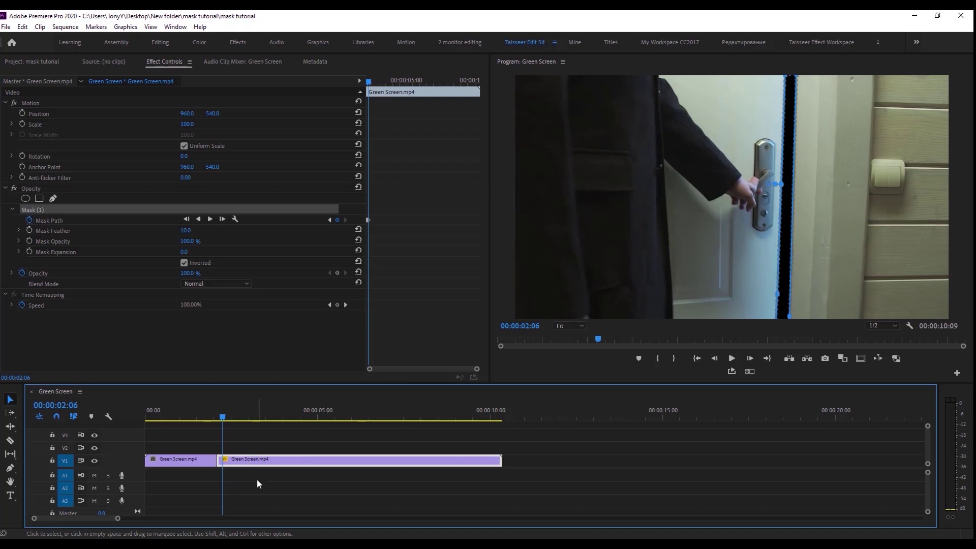
# - Advance to 00:00:02:10 and view the maximized Program Monitor at 100% zoom
pyautogui.press('Right')
pyautogui.press('Right')
pyautogui.press('Right')
pyautogui.press('Right')
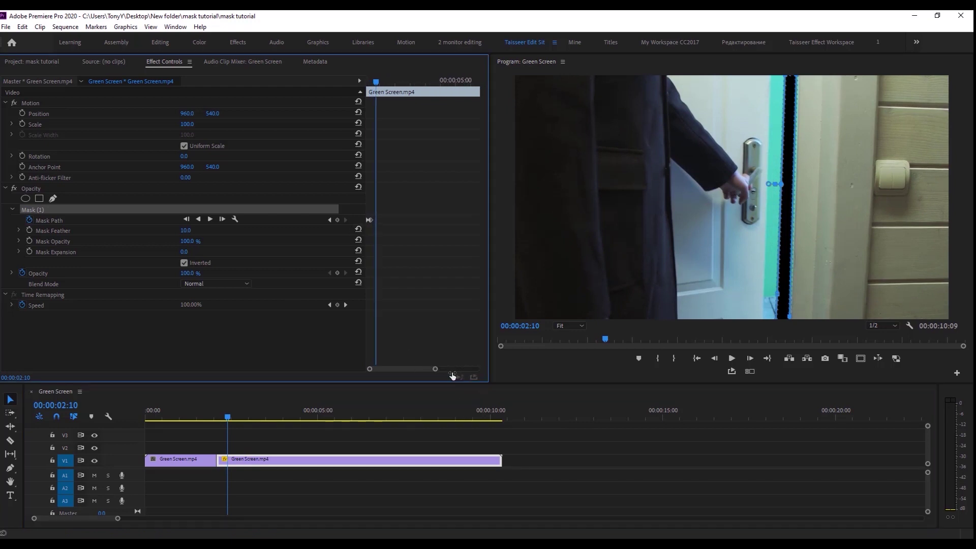
pyautogui.moveTo(477, 371); pyautogui.dragTo(438, 368)
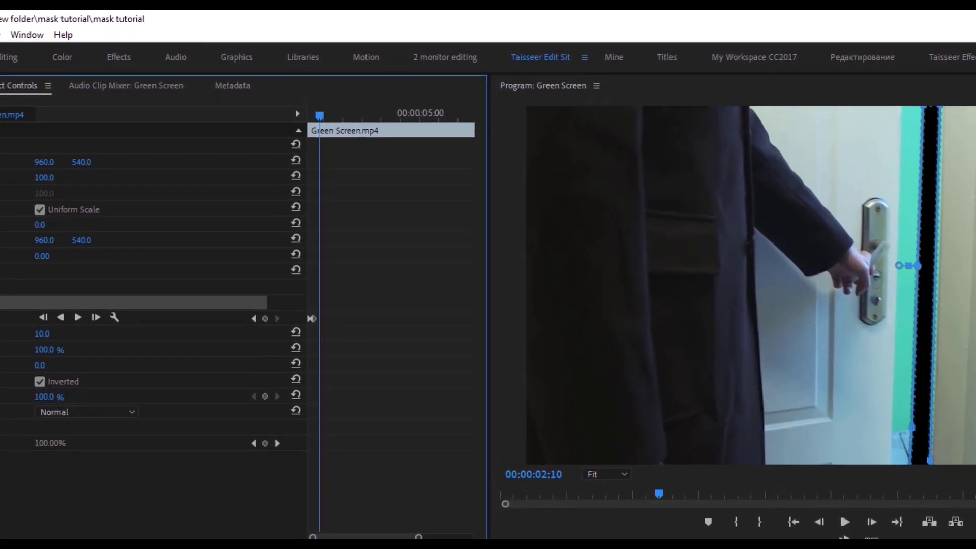
pyautogui.moveTo(440, 493); pyautogui.dragTo(395, 494)
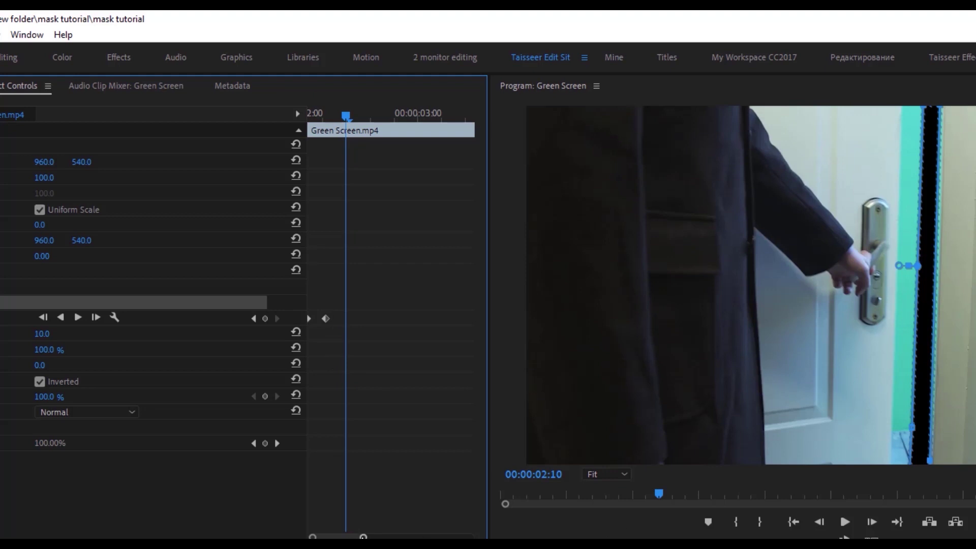
pyautogui.moveTo(363, 536); pyautogui.dragTo(388, 536)
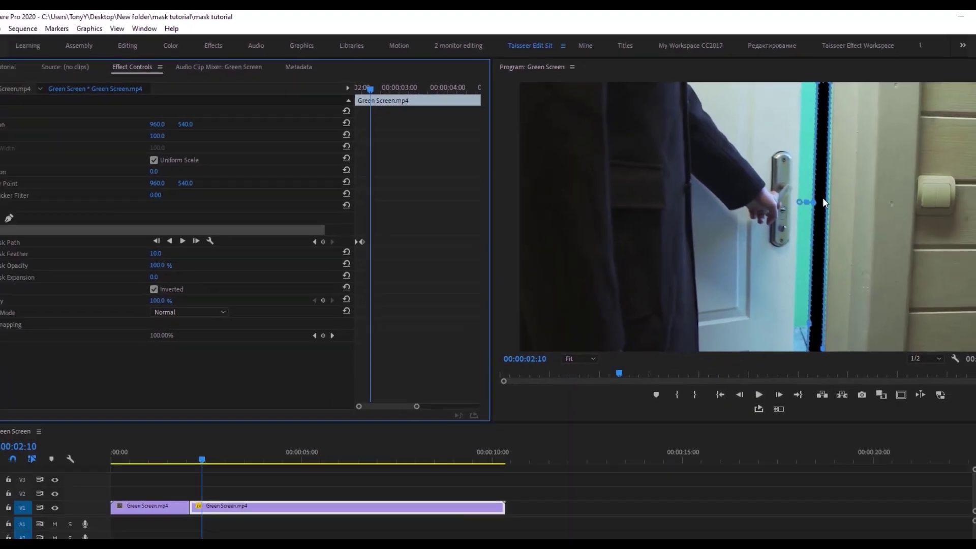
pyautogui.press('`')
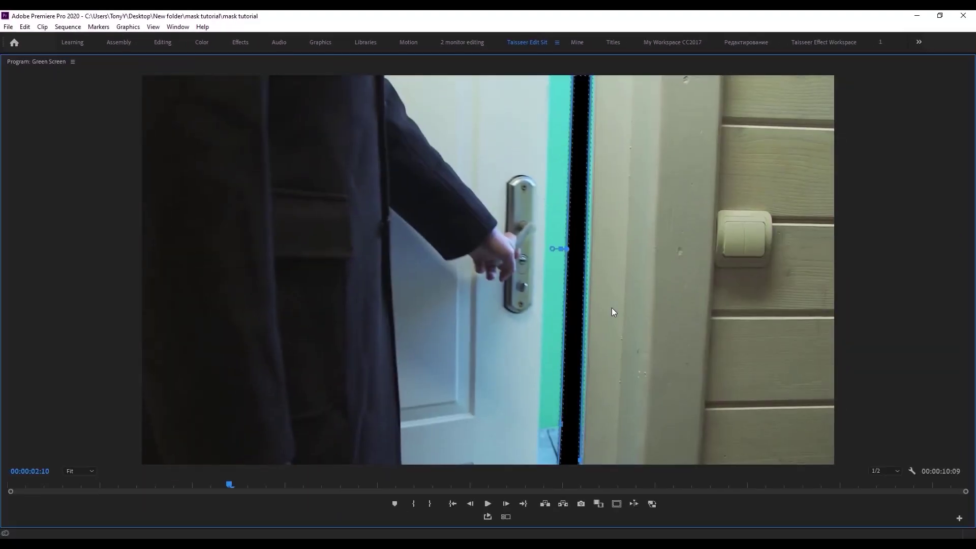
pyautogui.click(78, 470)
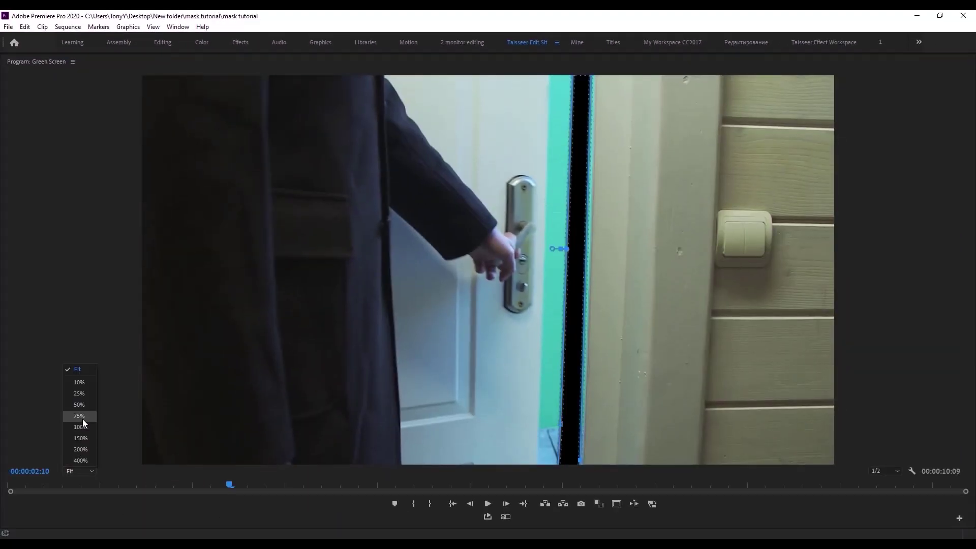
pyautogui.click(83, 419)
pyautogui.scroll(3, 965, 307)
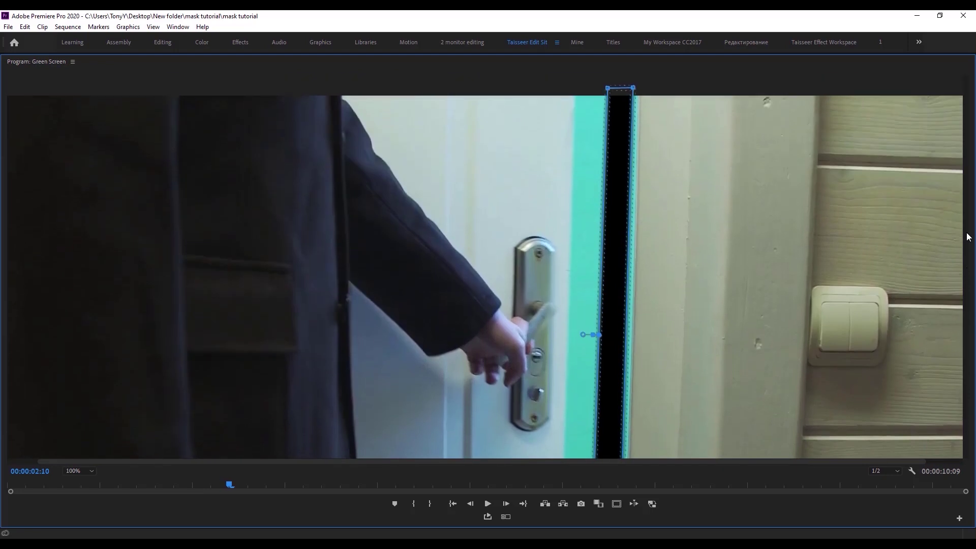
# - Drag the mask's top and bottom corners outward onto the wider door gap edges
pyautogui.moveTo(607, 99); pyautogui.dragTo(576, 99)
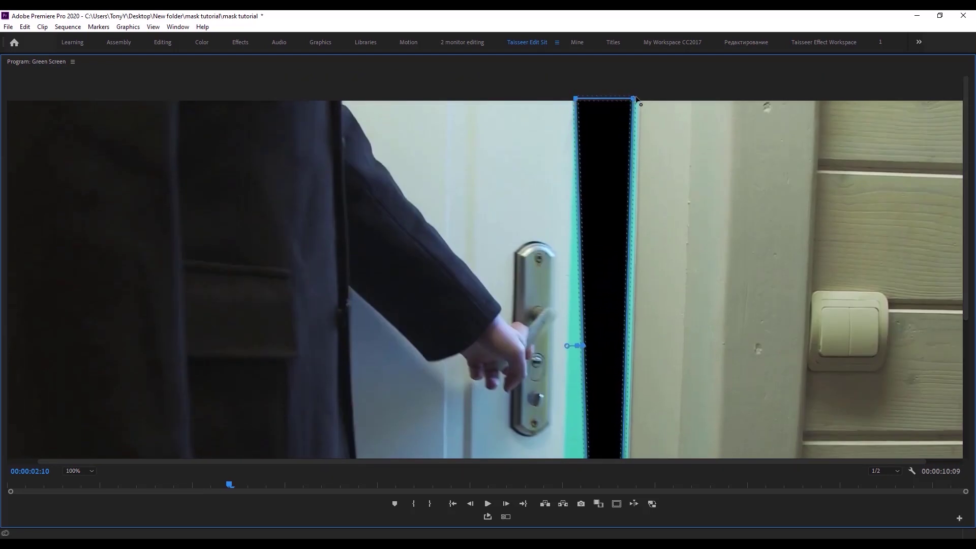
pyautogui.moveTo(633, 98); pyautogui.dragTo(640, 98)
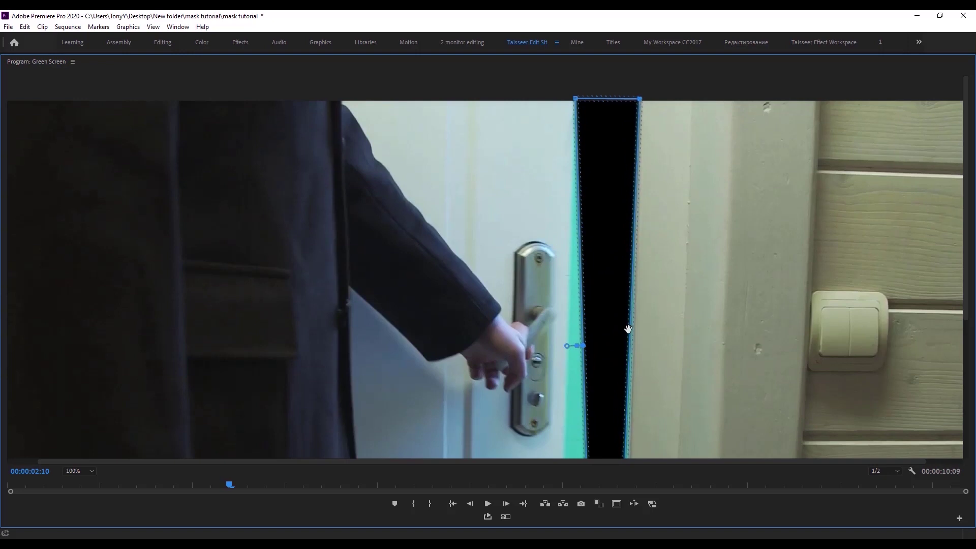
pyautogui.scroll(-2, 970, 293)
pyautogui.scroll(-8, 970, 294)
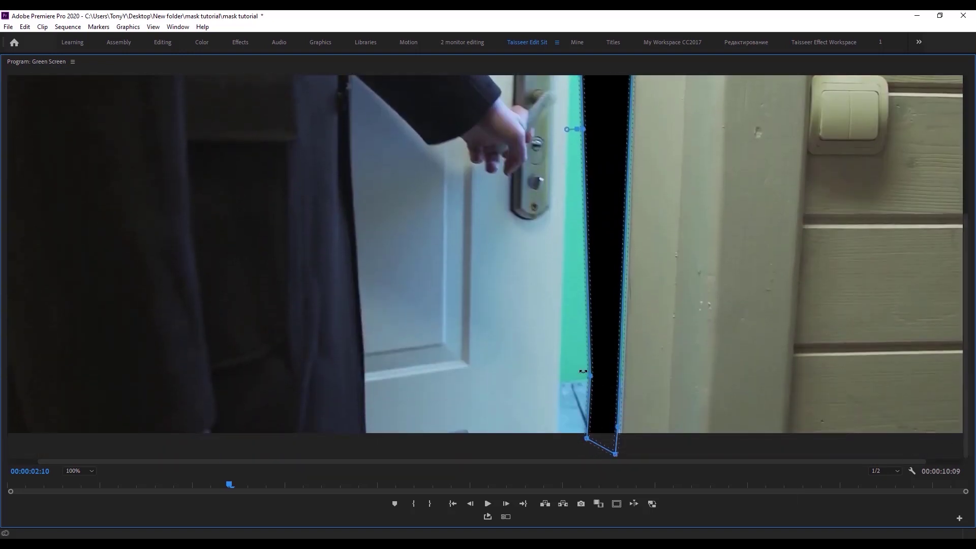
pyautogui.moveTo(583, 379); pyautogui.dragTo(560, 379)
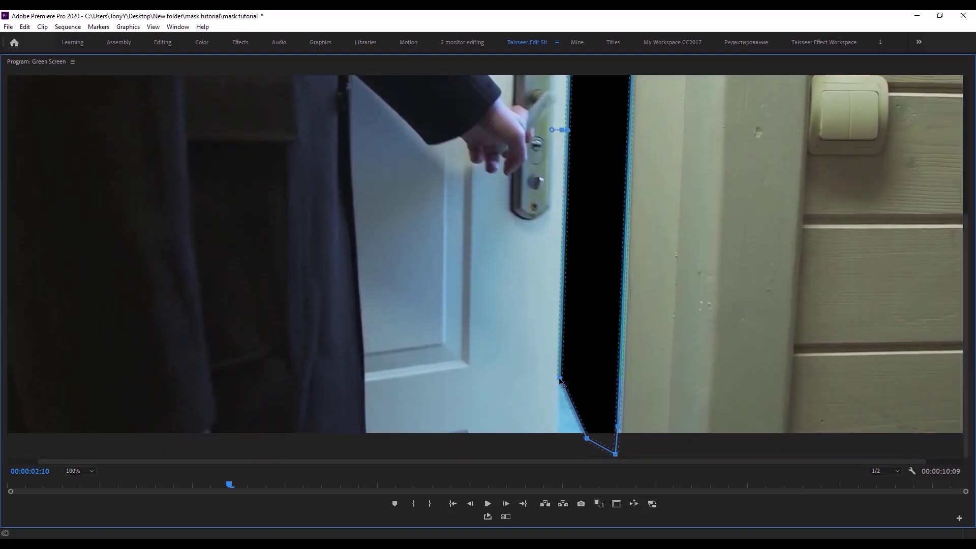
pyautogui.moveTo(586, 438); pyautogui.dragTo(558, 447)
pyautogui.moveTo(617, 429); pyautogui.dragTo(623, 428)
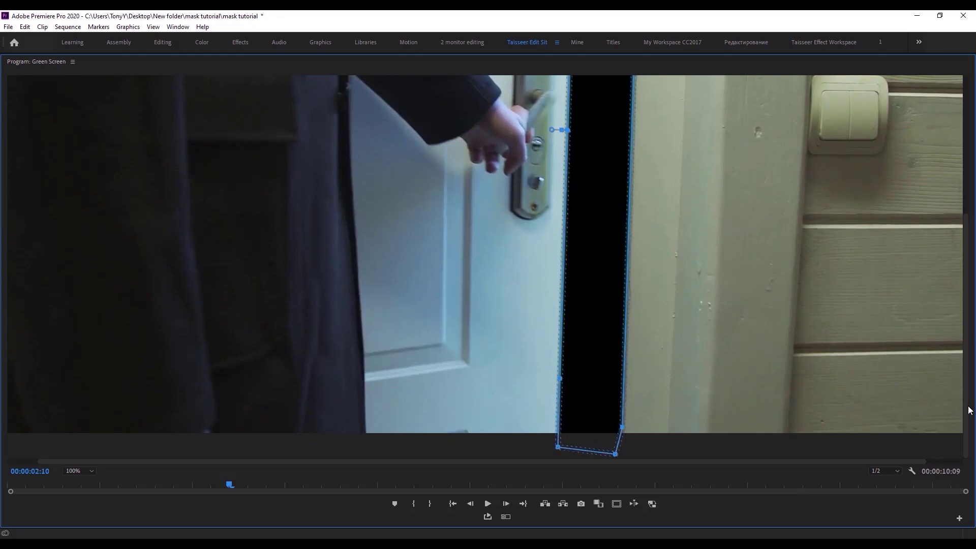
# - Raise the mask's top corners slightly so it covers the gap from top to bottom
pyautogui.moveTo(969, 410); pyautogui.dragTo(968, 273)
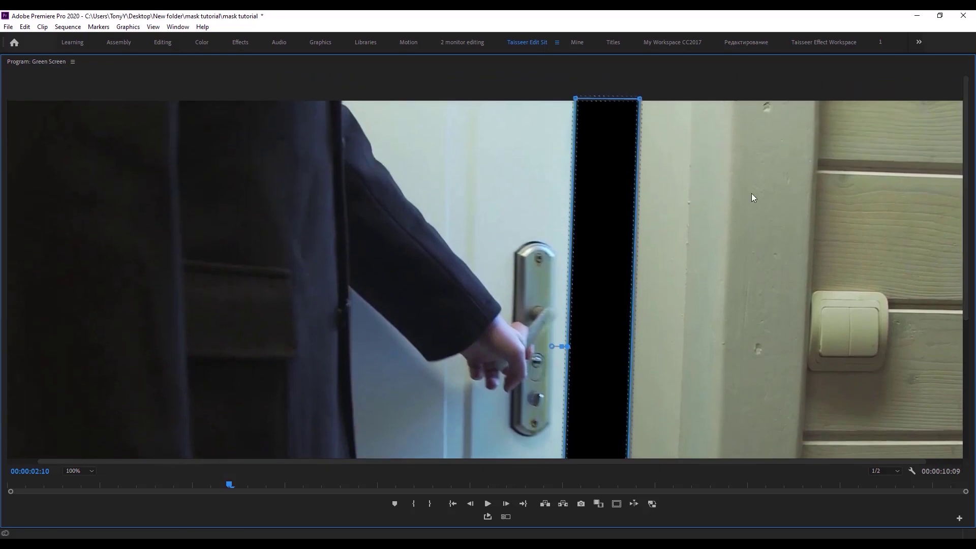
pyautogui.moveTo(641, 101); pyautogui.dragTo(641, 98)
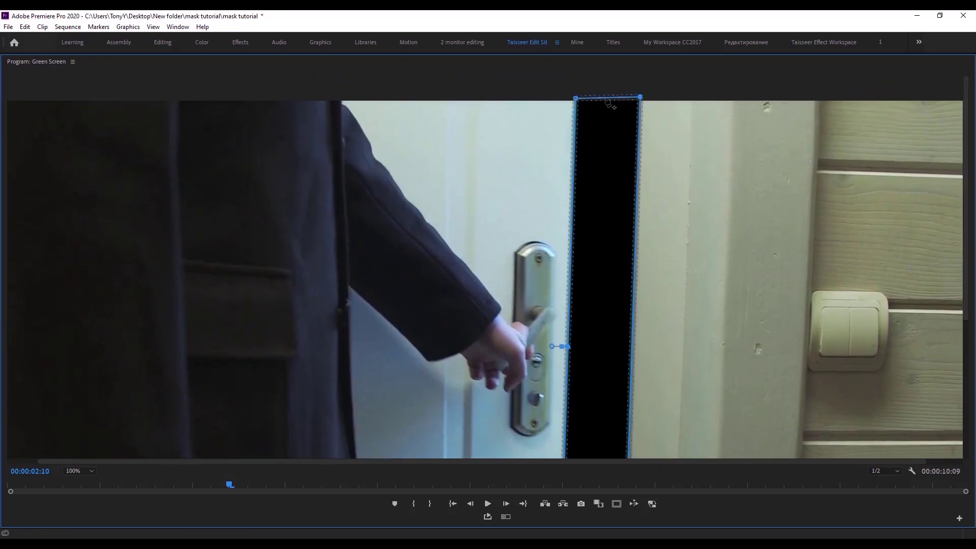
pyautogui.moveTo(576, 100); pyautogui.dragTo(576, 99)
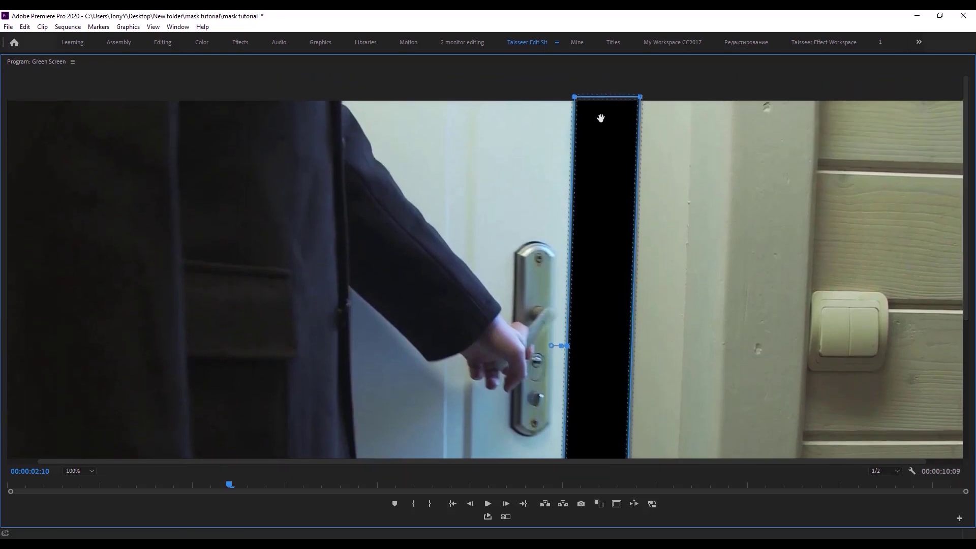
pyautogui.moveTo(965, 296); pyautogui.dragTo(967, 446)
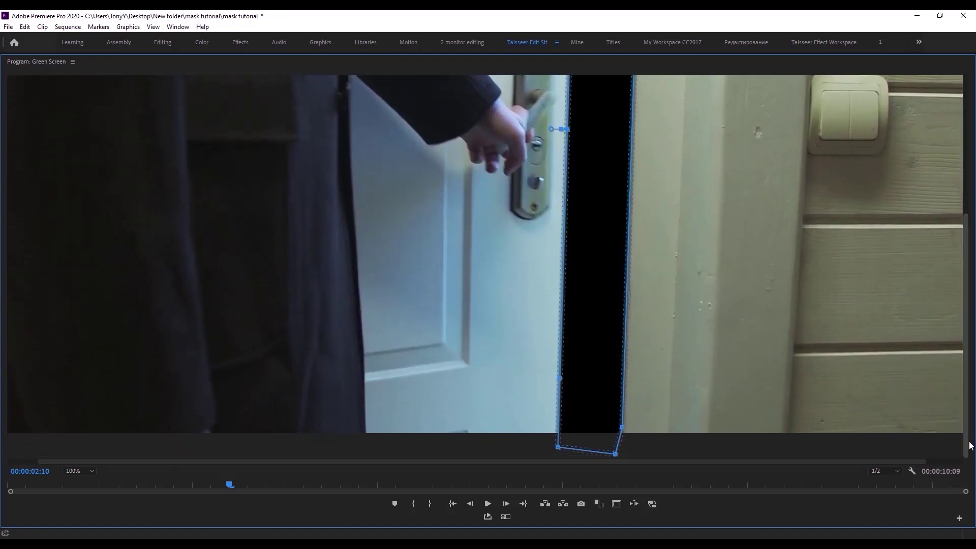
pyautogui.press('`')
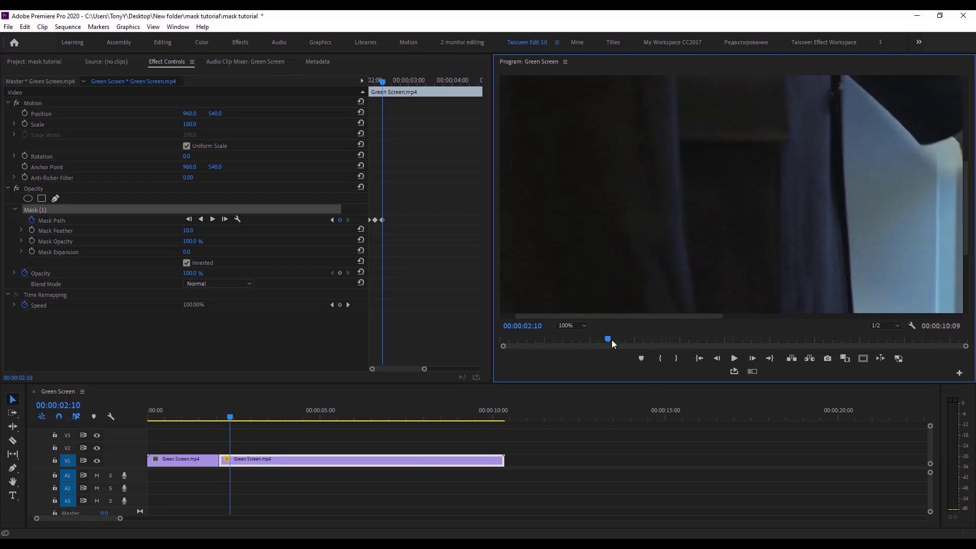
# - Fit the video in the monitor and step the playhead frame by frame to 02:14
pyautogui.click(580, 325)
pyautogui.click(585, 336)
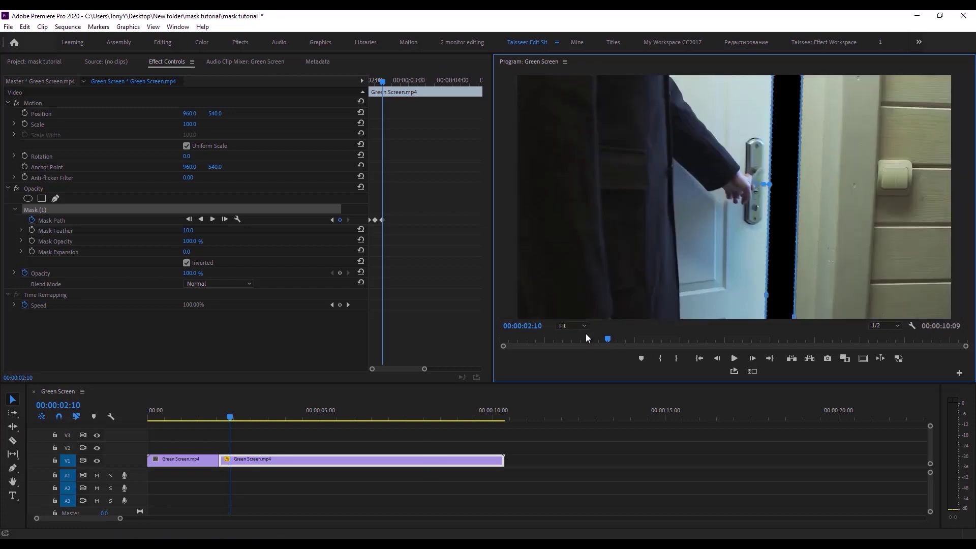
pyautogui.click(283, 468)
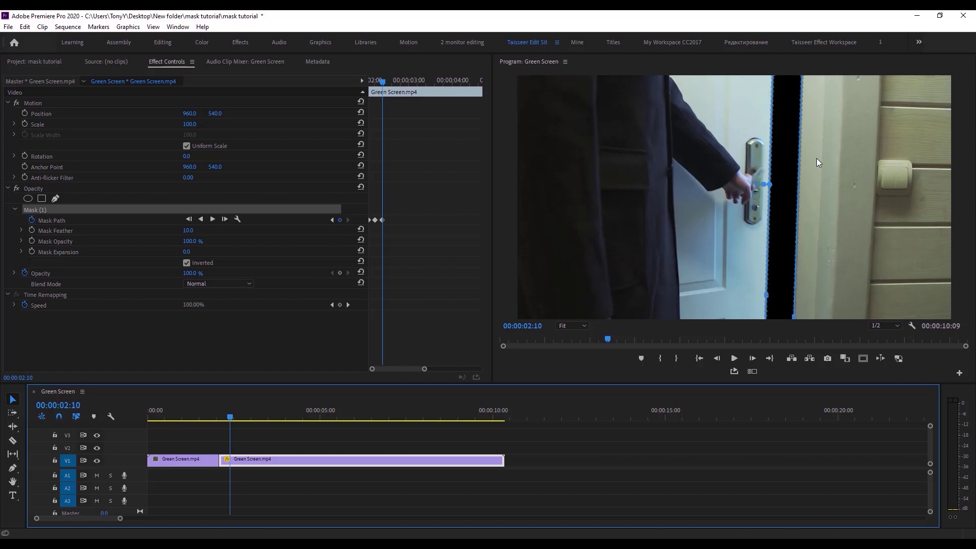
pyautogui.press('Right')
pyautogui.press('Right')
pyautogui.press('Right')
pyautogui.press('Right')
pyautogui.press('`')
pyautogui.press('Right')
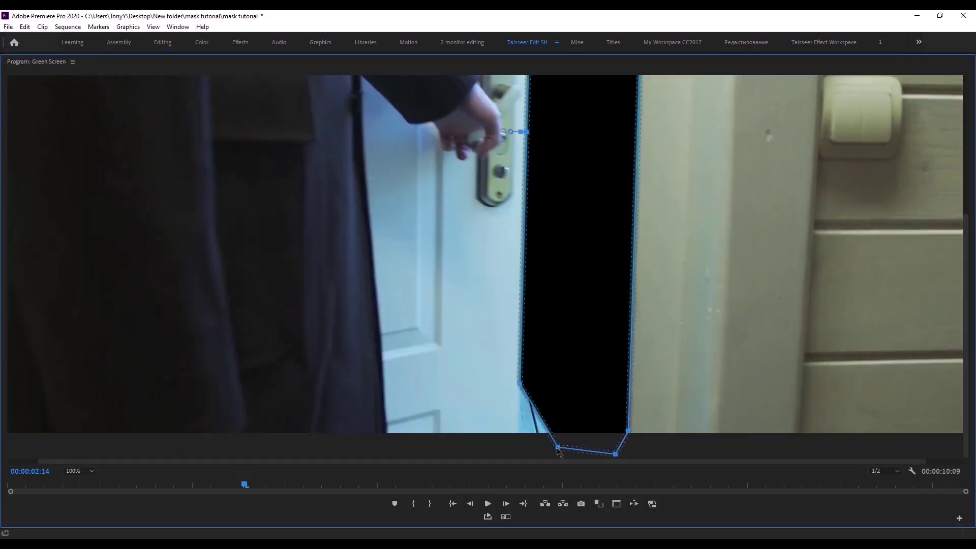
pyautogui.press('`')
# - Continue through 02:18 to 02:22 checking the mask in the enlarged monitor, then save
pyautogui.press('Right')
pyautogui.press('Right')
pyautogui.press('Right')
pyautogui.press('`')
pyautogui.moveTo(967, 298); pyautogui.dragTo(967, 229)
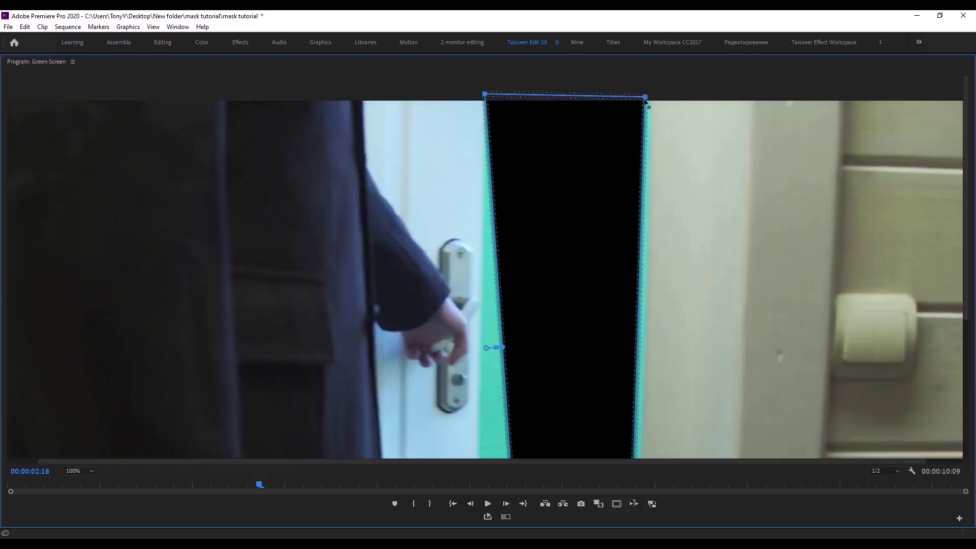
pyautogui.click(79, 471)
pyautogui.press('`')
pyautogui.press('Right')
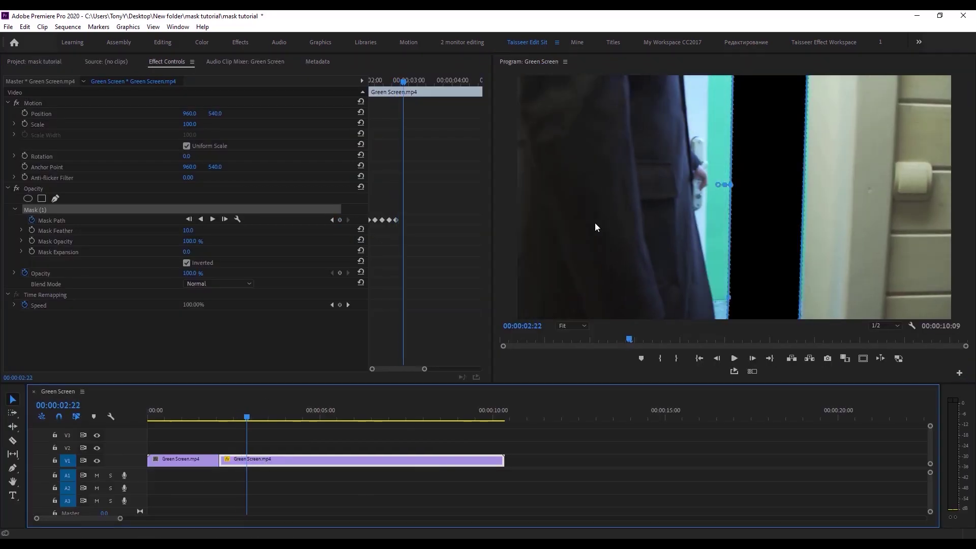
pyautogui.press('`')
pyautogui.press('Right')
pyautogui.press('Right')
pyautogui.press('Right')
pyautogui.moveTo(967, 236); pyautogui.dragTo(968, 376)
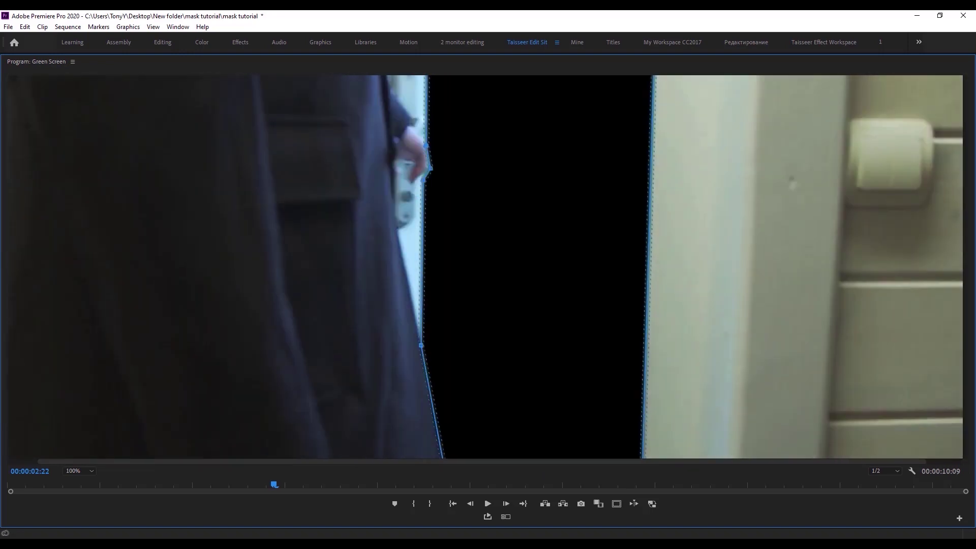
pyautogui.hotkey('ctrl', 's')
pyautogui.press('`')
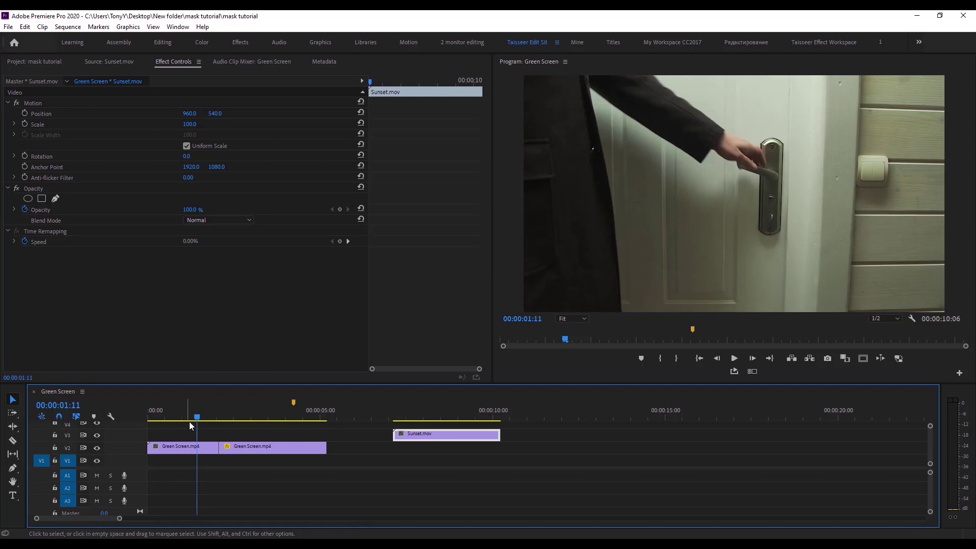
# - Play the sequence from the start and replay the door opening from 02:01
pyautogui.moveTo(199, 419); pyautogui.dragTo(136, 429)
pyautogui.press('space')
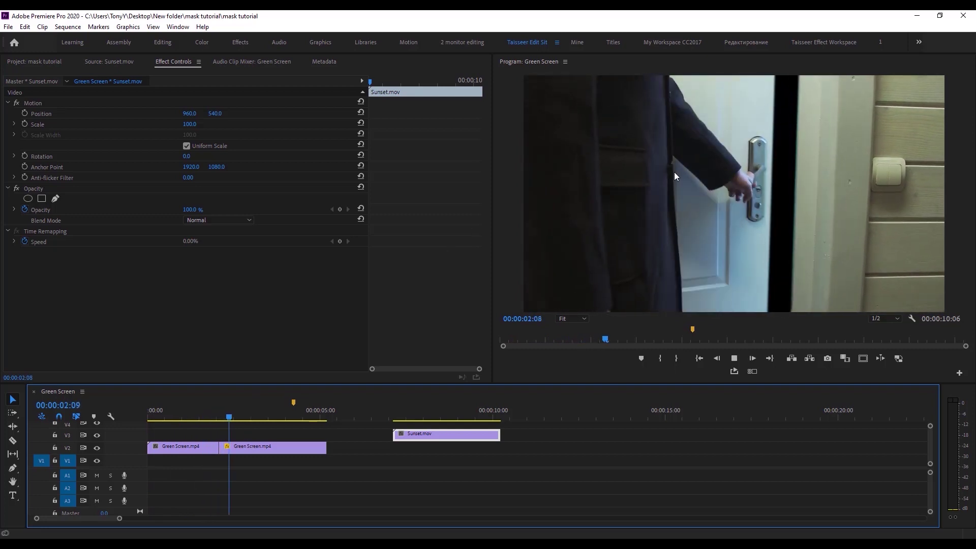
pyautogui.press('space')
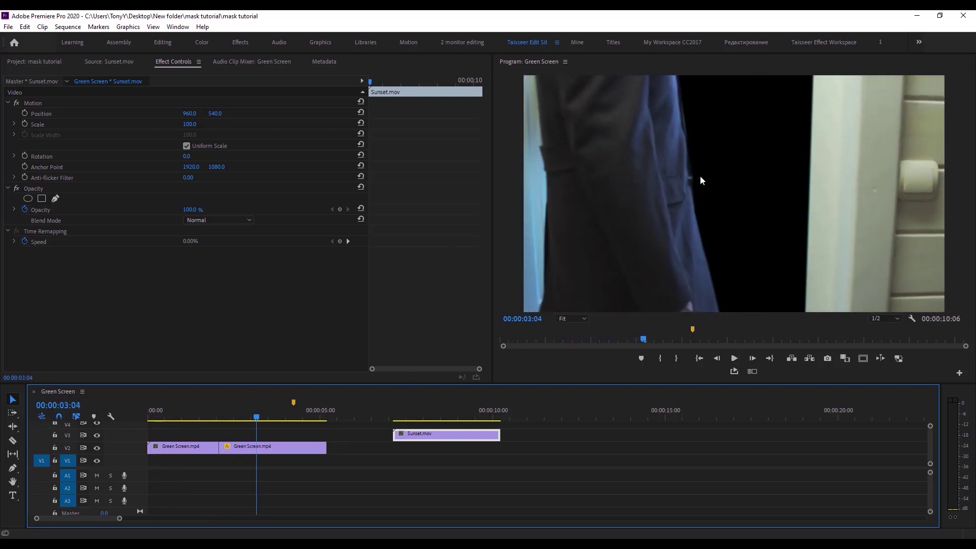
pyautogui.press('space')
pyautogui.click(348, 418)
pyautogui.moveTo(349, 418)
pyautogui.mouseDown()
pyautogui.moveTo(214, 438)
pyautogui.moveTo(288, 435)
pyautogui.moveTo(313, 432)
pyautogui.moveTo(209, 435)
pyautogui.moveTo(321, 434)
pyautogui.moveTo(204, 448)
pyautogui.mouseUp()
pyautogui.press('space')
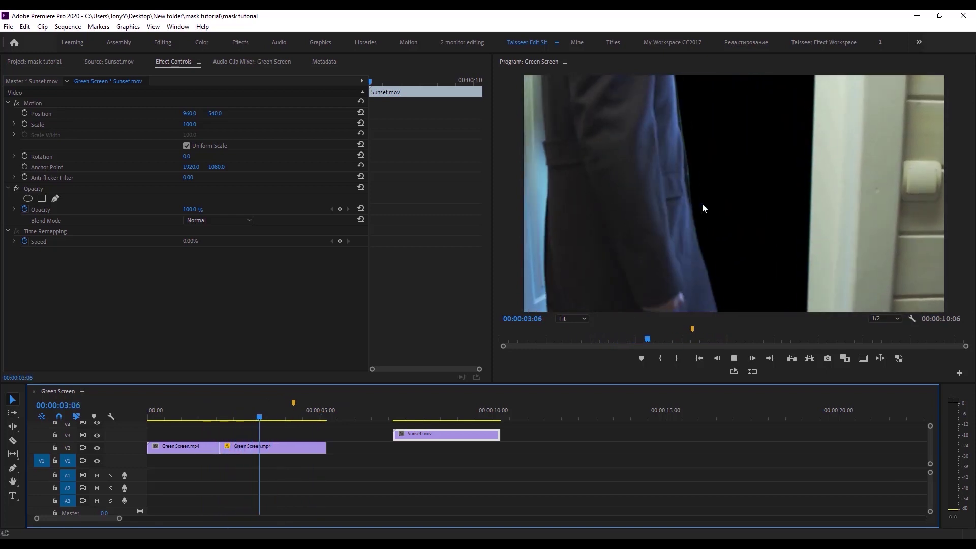
pyautogui.press('space')
# - At 04:09, select the second Green Screen clip and show its Mask Path keyframes
pyautogui.moveTo(312, 418); pyautogui.dragTo(299, 418)
pyautogui.click(279, 451)
pyautogui.click(56, 220)
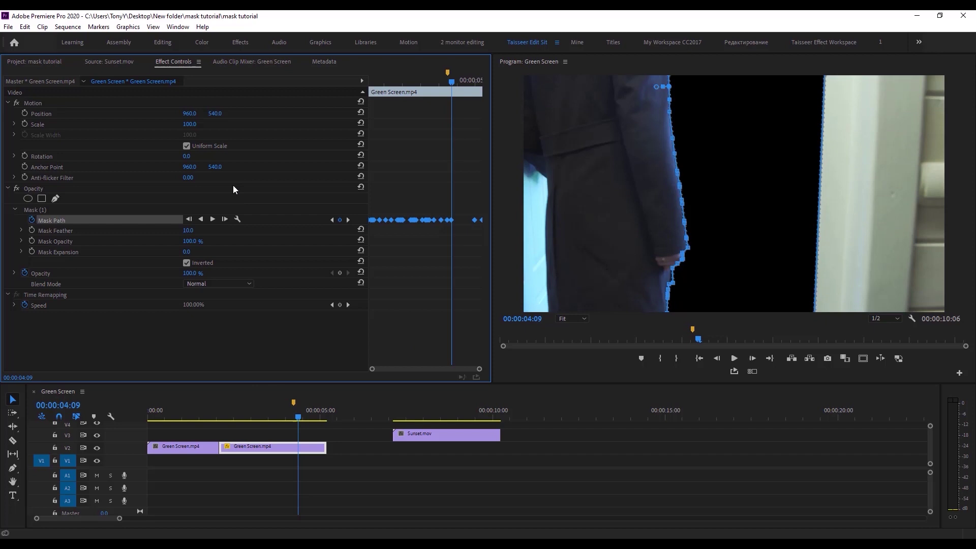
# - Scrub through the Sunset footage and trim Sunset.mov to a shorter length
pyautogui.moveTo(417, 418)
pyautogui.mouseDown()
pyautogui.moveTo(603, 435)
pyautogui.moveTo(839, 435)
pyautogui.mouseUp()
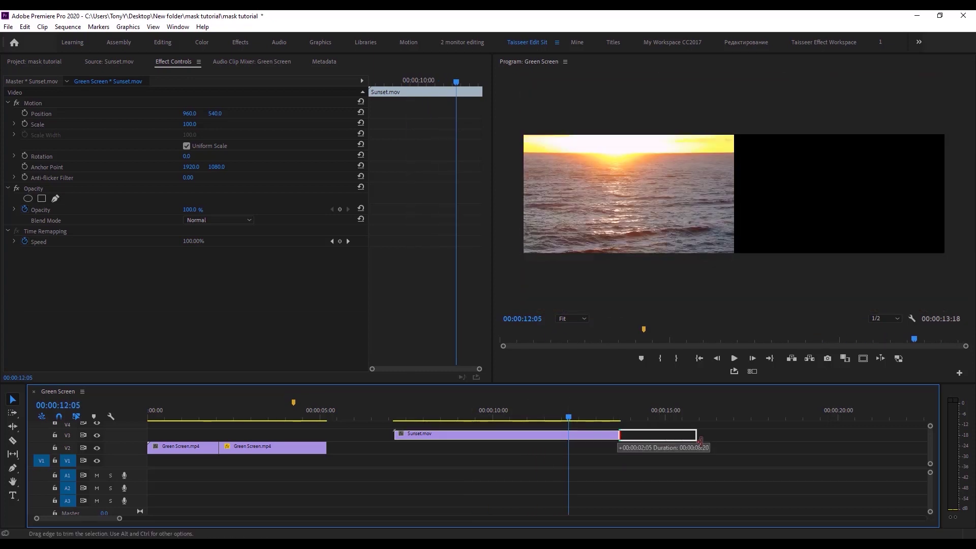
pyautogui.moveTo(571, 418); pyautogui.dragTo(763, 425)
pyautogui.moveTo(392, 432)
pyautogui.mouseDown()
pyautogui.moveTo(760, 434)
pyautogui.moveTo(783, 422)
pyautogui.moveTo(381, 447)
pyautogui.mouseUp()
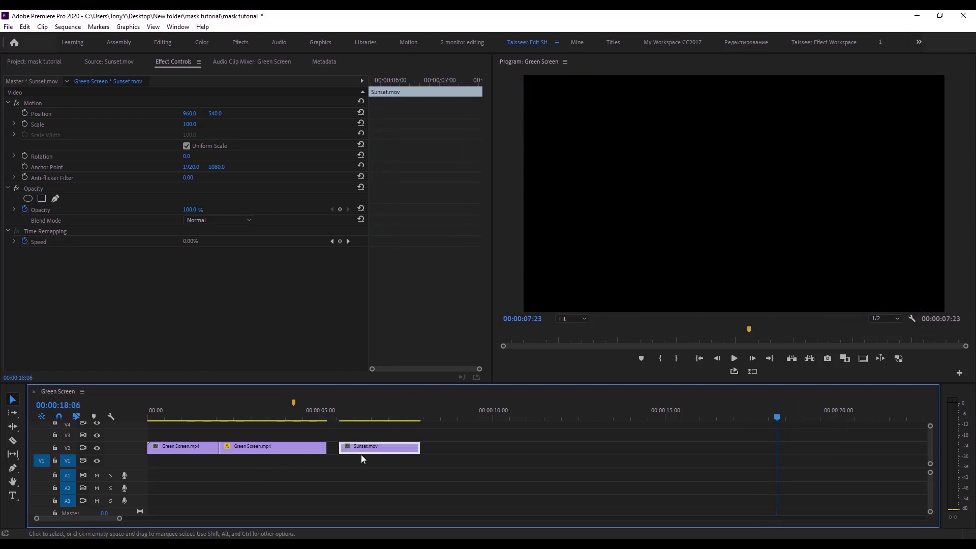
# - Put Sunset.mov under the second door clip, trim it to end with it, and preview
pyautogui.moveTo(243, 466)
pyautogui.mouseDown()
pyautogui.moveTo(329, 456)
pyautogui.moveTo(321, 460)
pyautogui.mouseUp()
pyautogui.click(272, 447)
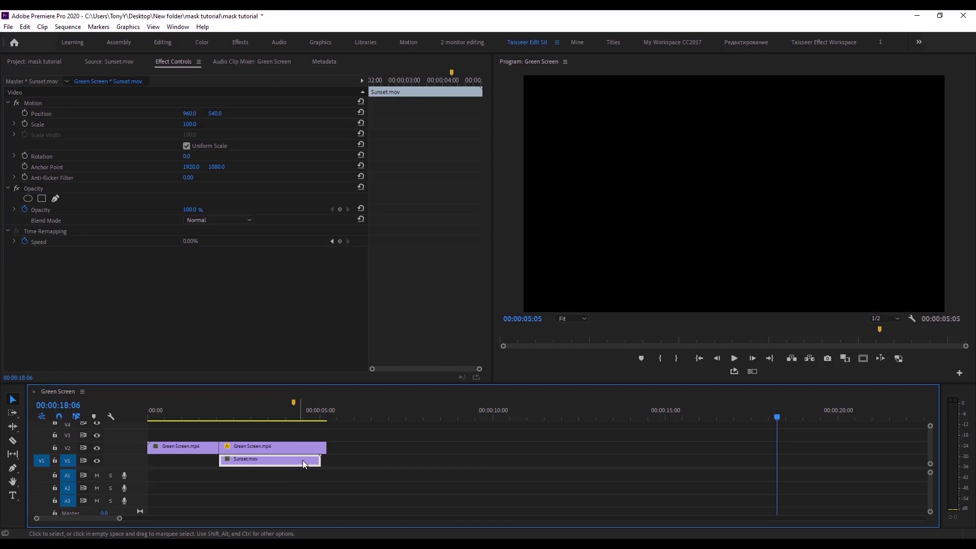
pyautogui.moveTo(260, 460); pyautogui.dragTo(221, 459)
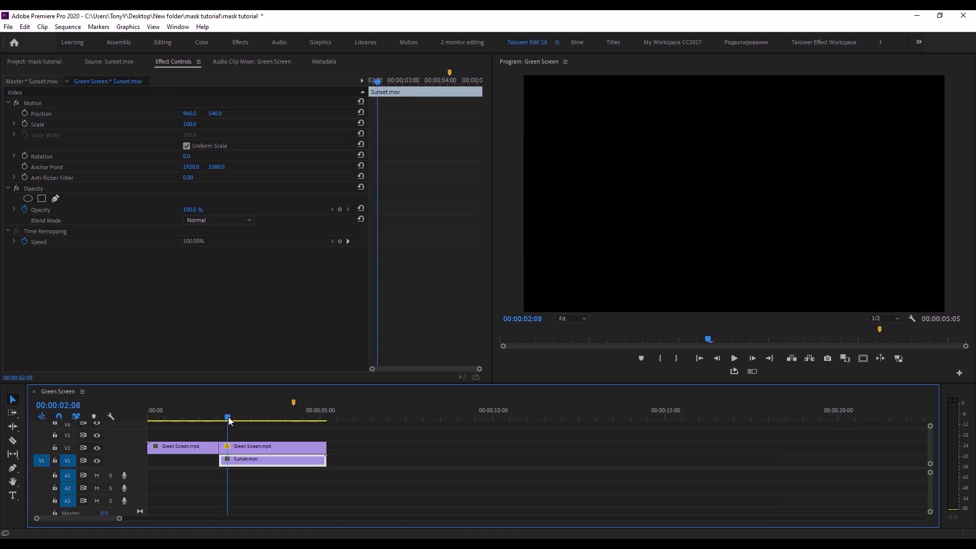
pyautogui.moveTo(227, 418); pyautogui.dragTo(209, 418)
pyautogui.press('space')
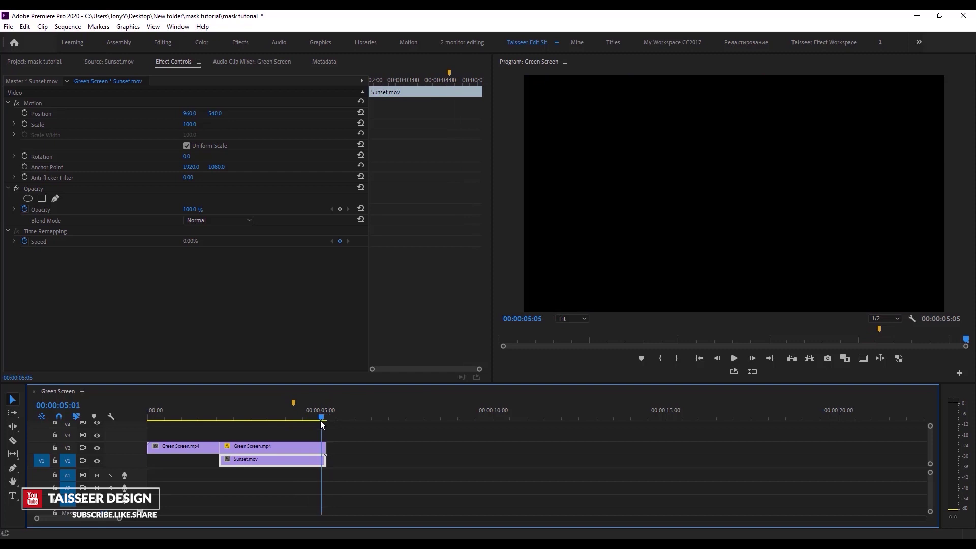
# - Replay the sunset reveal between 01:12 and 03:12, rewind to the start, and save
pyautogui.press('space')
pyautogui.press('space')
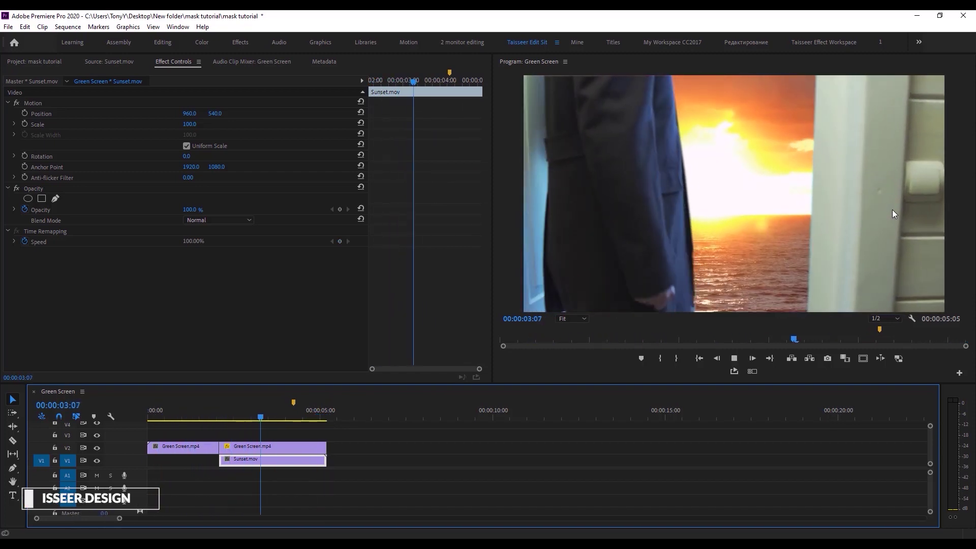
pyautogui.moveTo(245, 417); pyautogui.dragTo(282, 419)
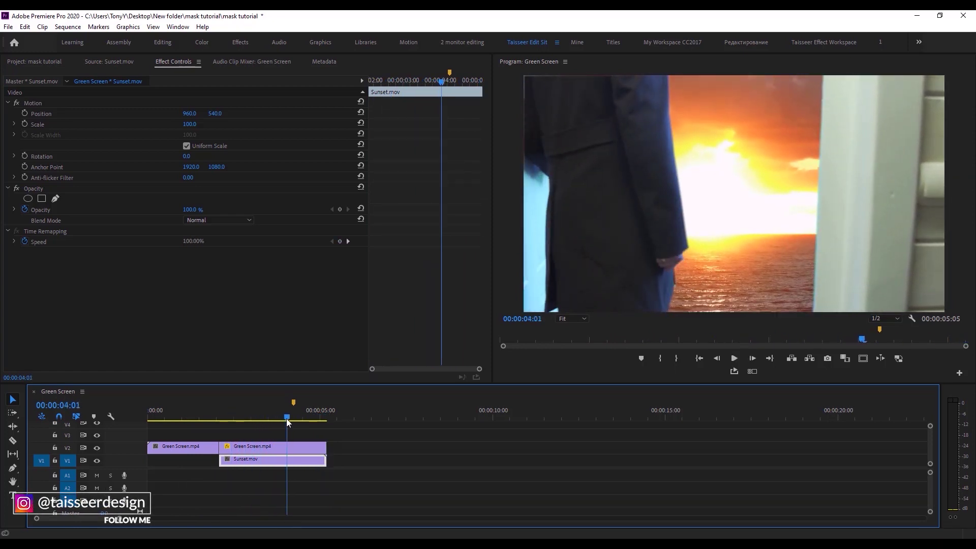
pyautogui.moveTo(282, 419); pyautogui.dragTo(155, 413)
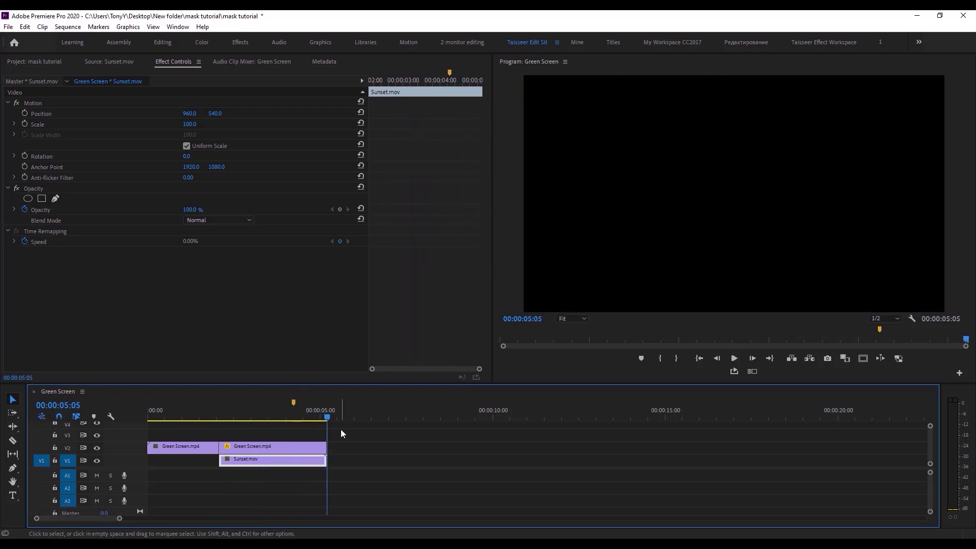
pyautogui.moveTo(331, 418); pyautogui.dragTo(201, 436)
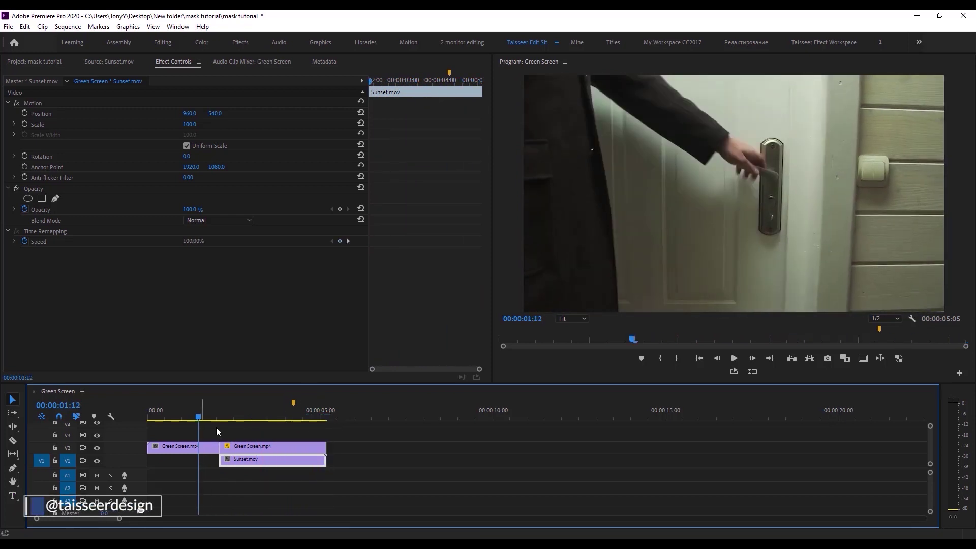
pyautogui.press('space')
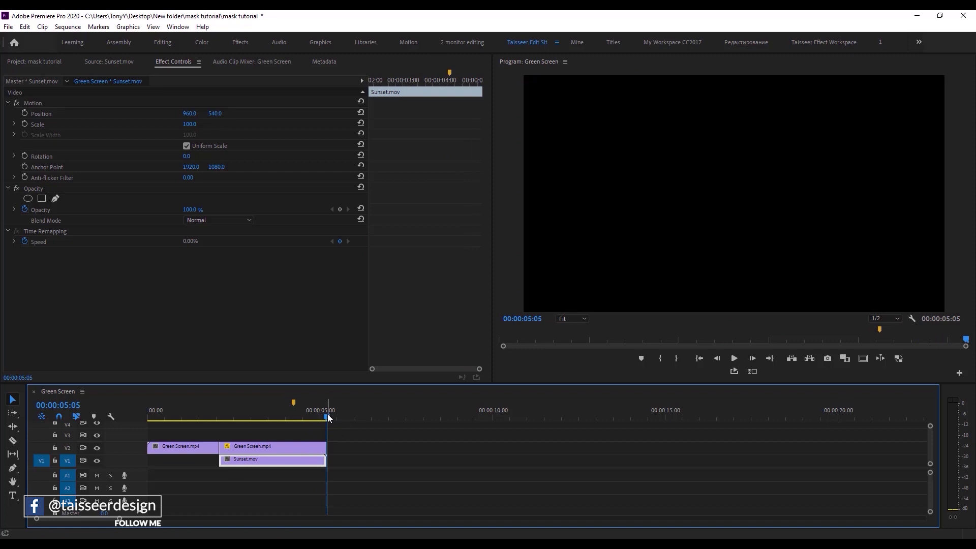
pyautogui.moveTo(328, 418); pyautogui.dragTo(155, 457)
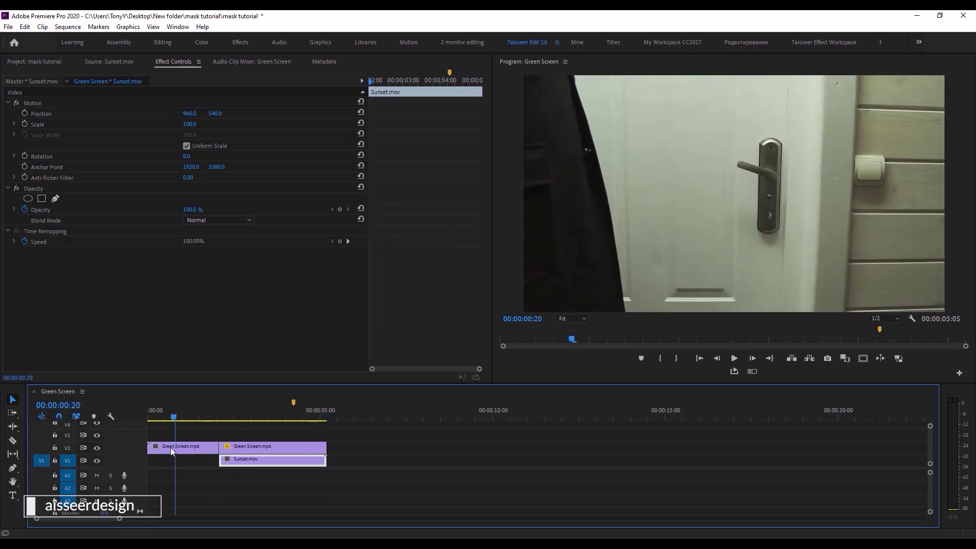
pyautogui.hotkey('ctrl', 's')
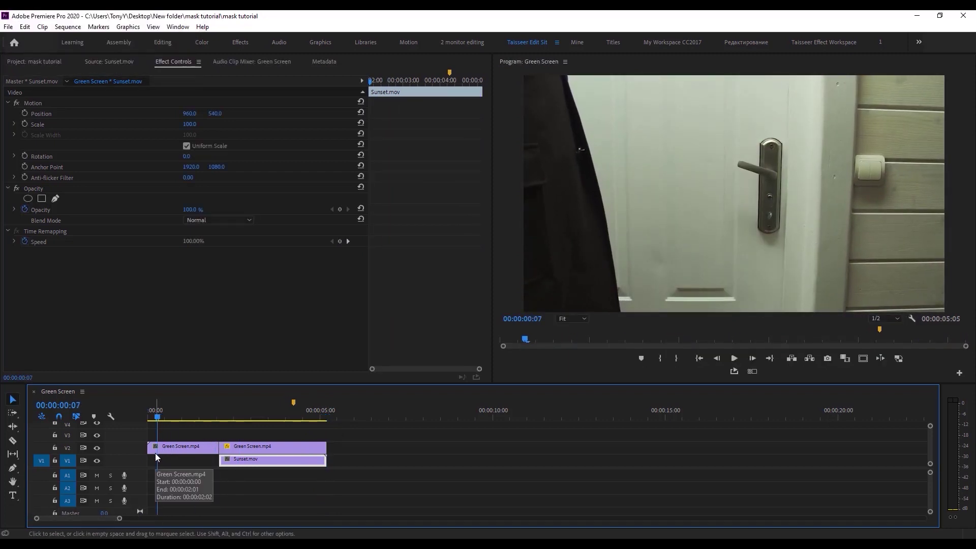